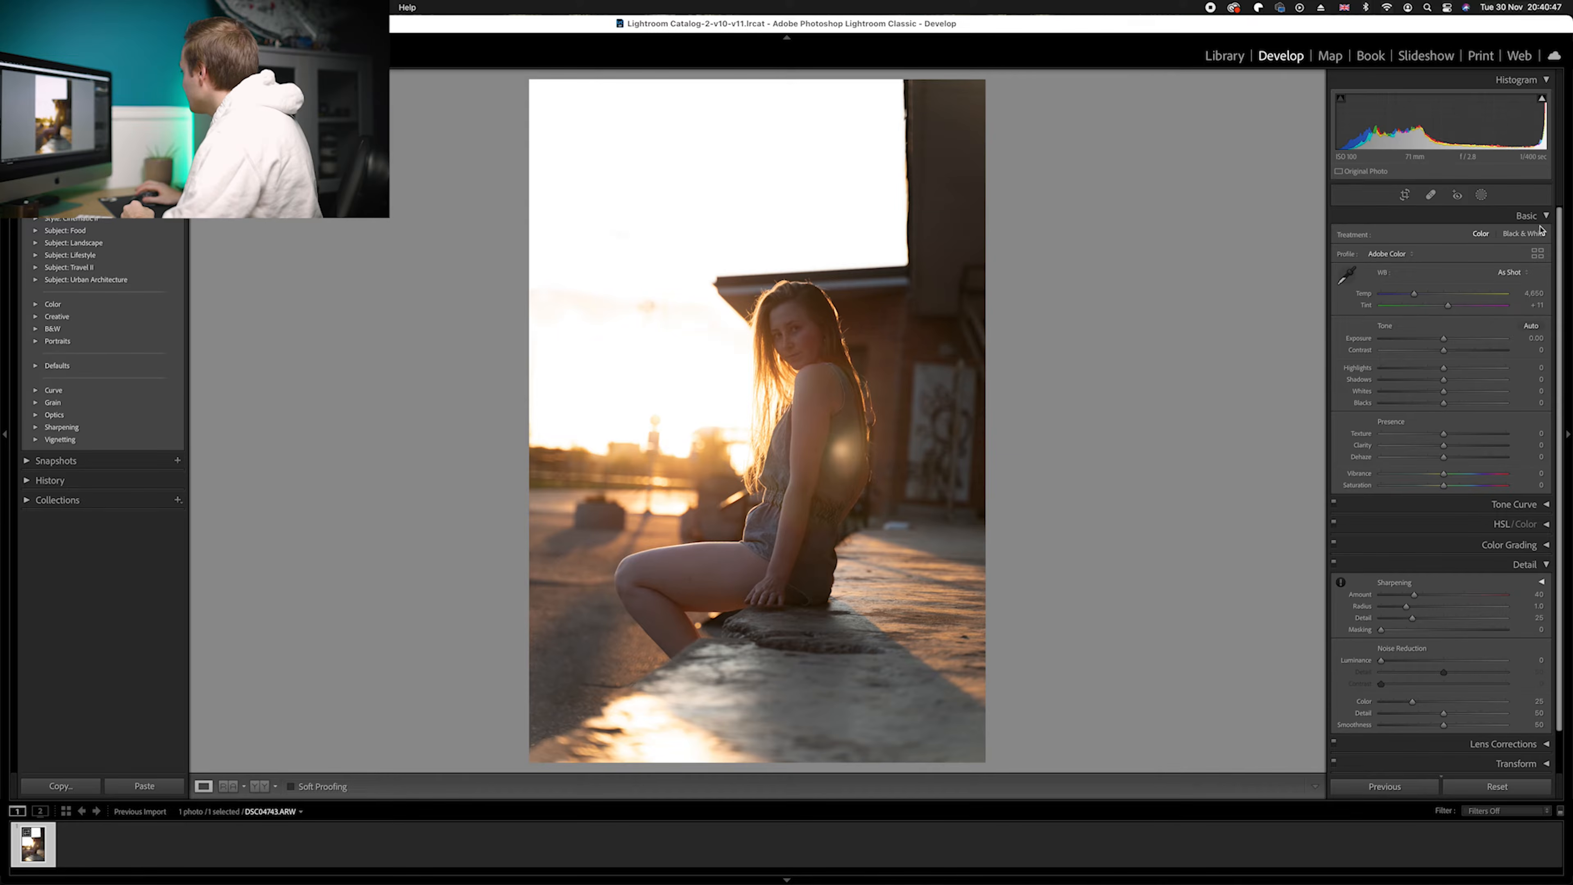
Lower the photo's Exposure by nearly one stop, set Highlights to −100 and raise Shadows to +44.
{"action": "left_click", "coordinate": [1547, 215]}
{"action": "left_click", "coordinate": [1549, 296]}
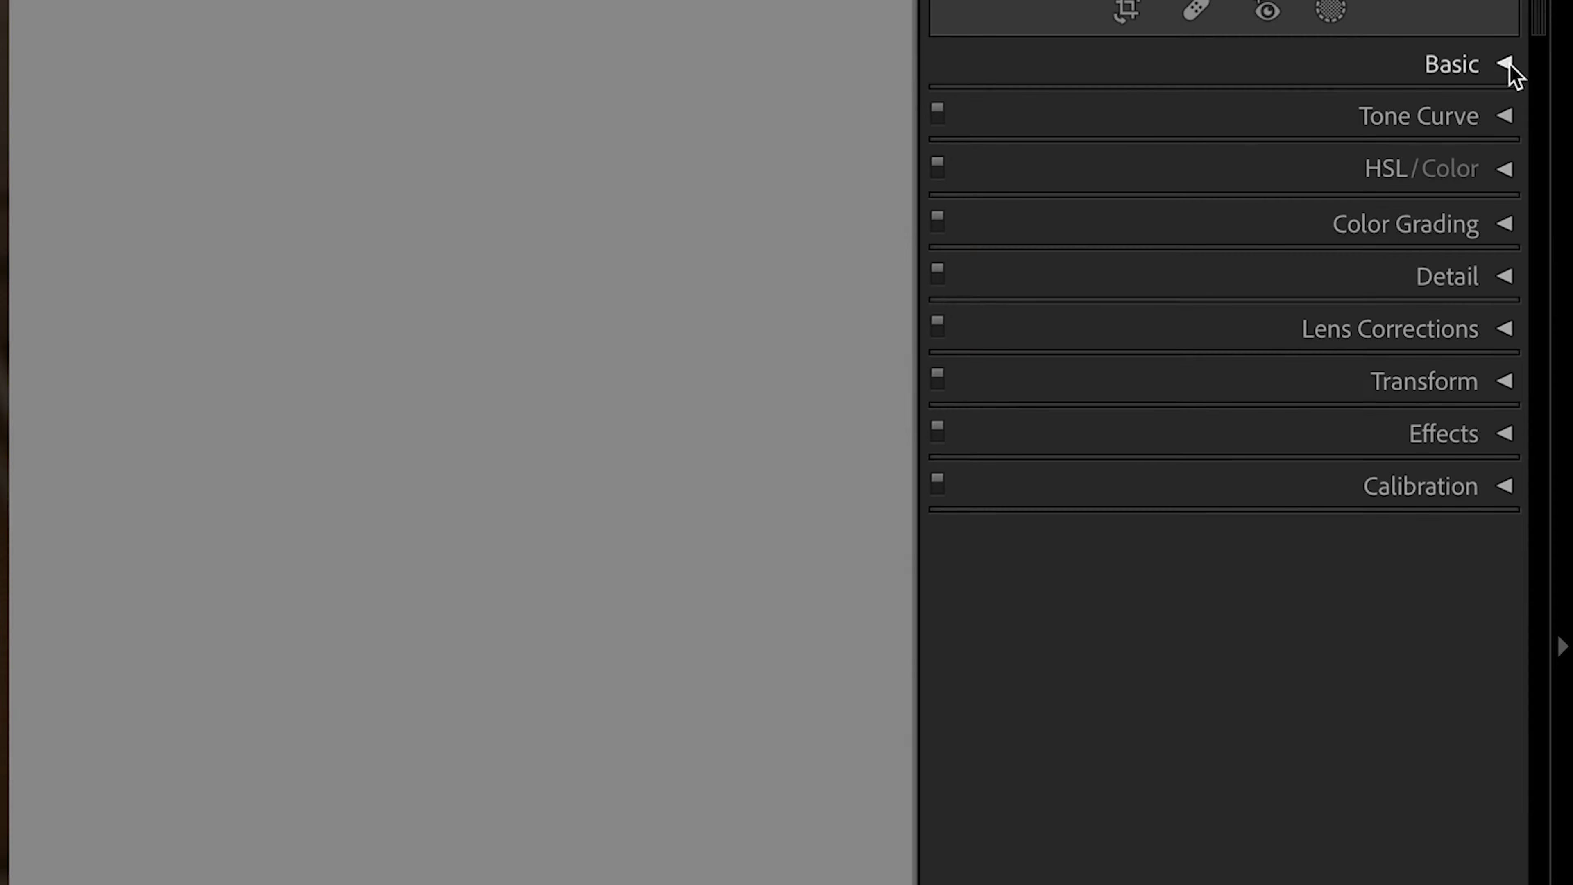
{"action": "left_click", "coordinate": [1546, 215]}
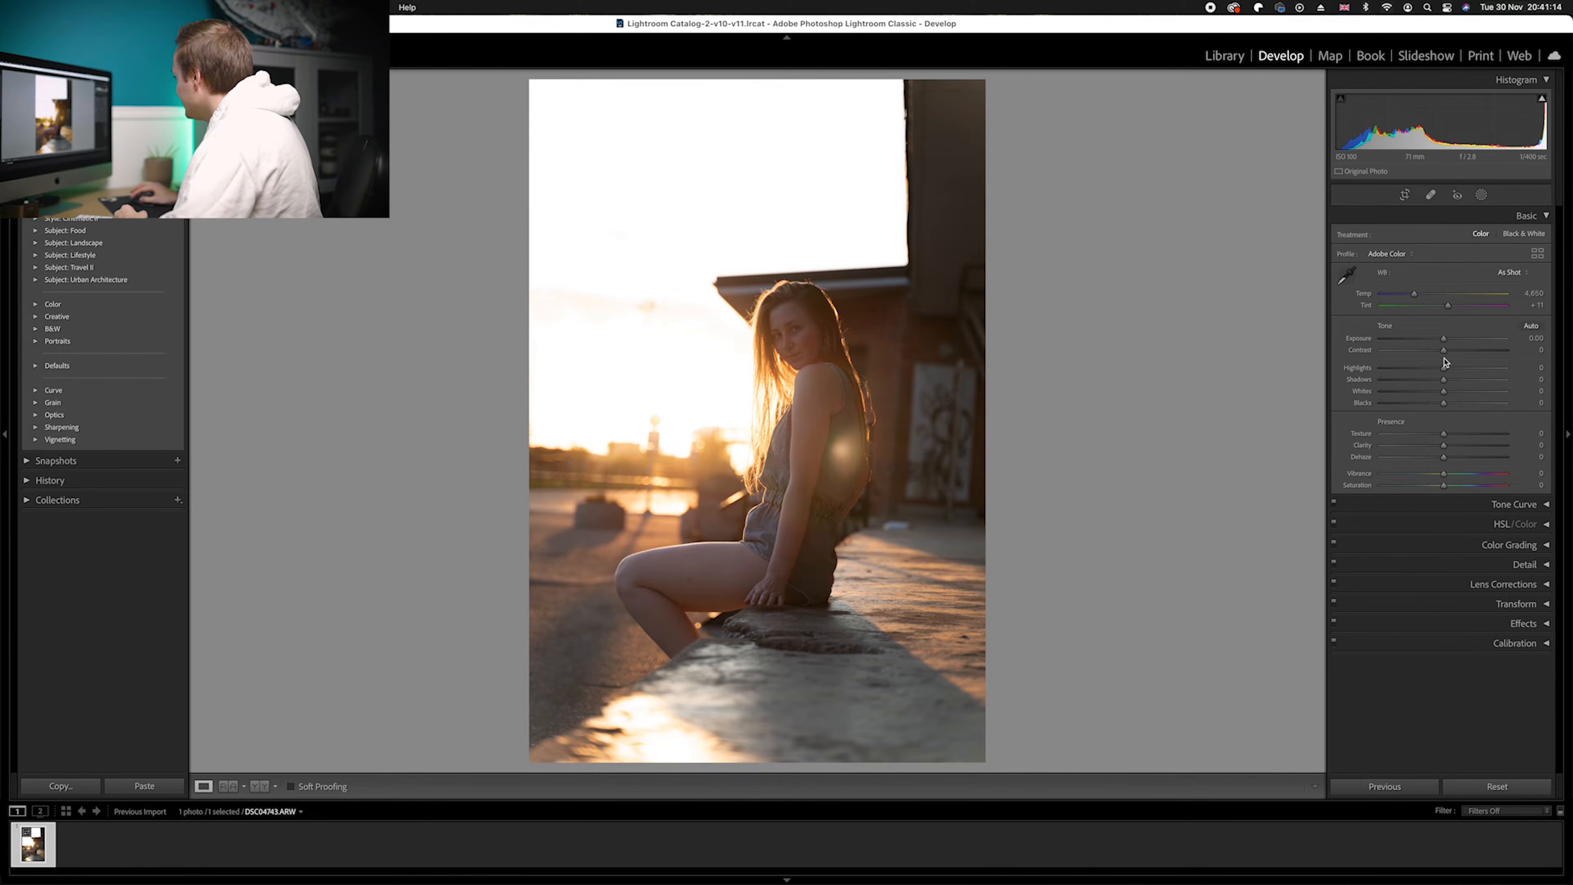
{"action": "left_click_drag", "start_coordinate": [1445, 342], "coordinate": [1433, 342]}
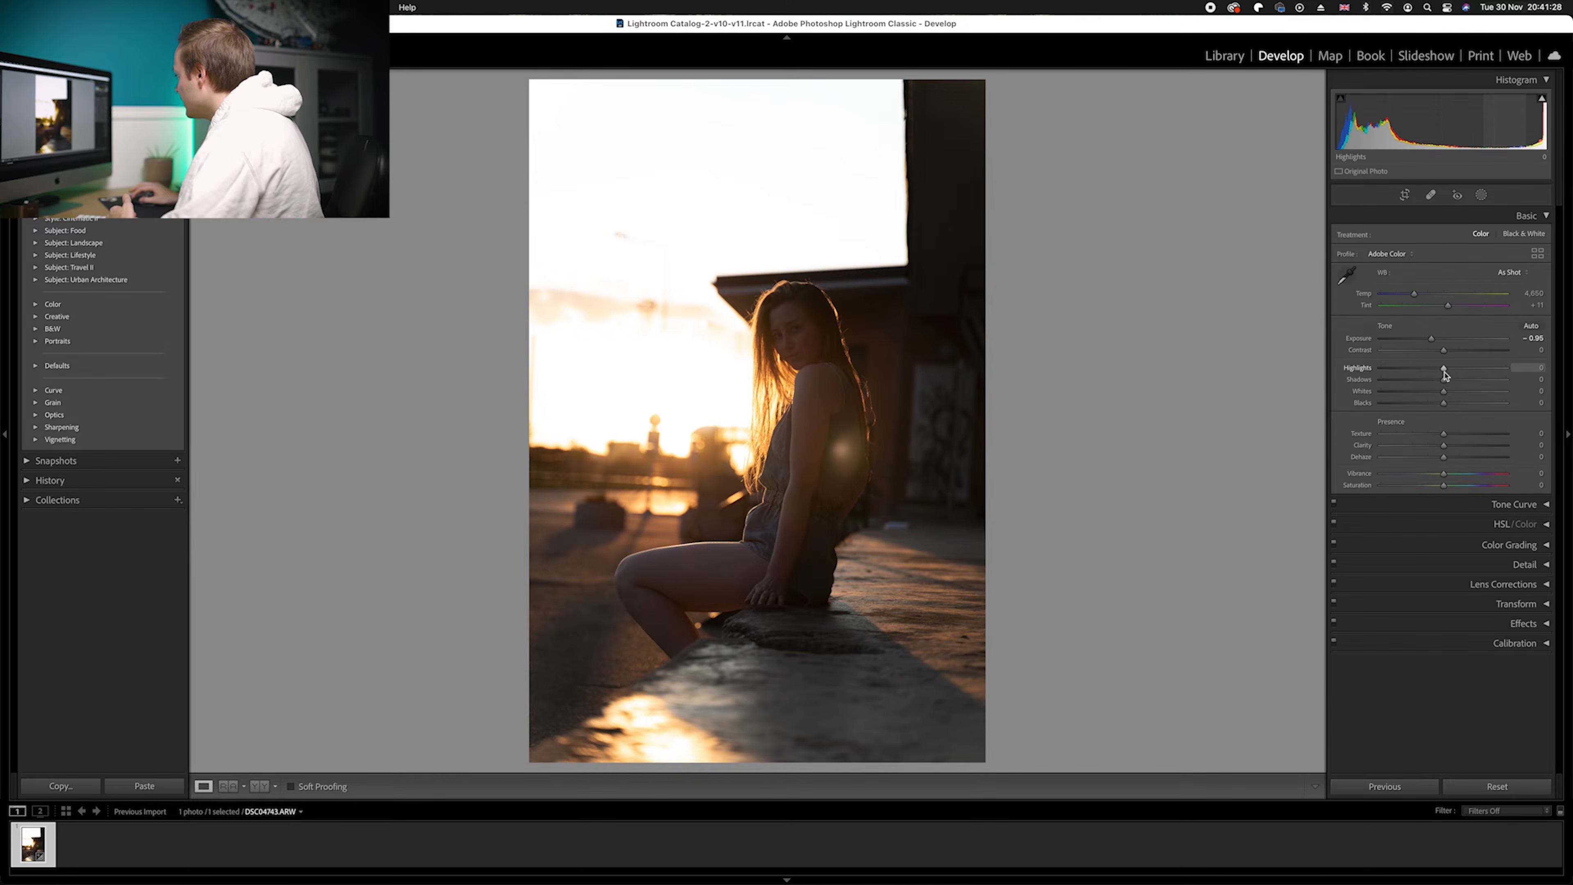
{"action": "left_click_drag", "start_coordinate": [1444, 371], "coordinate": [1376, 375]}
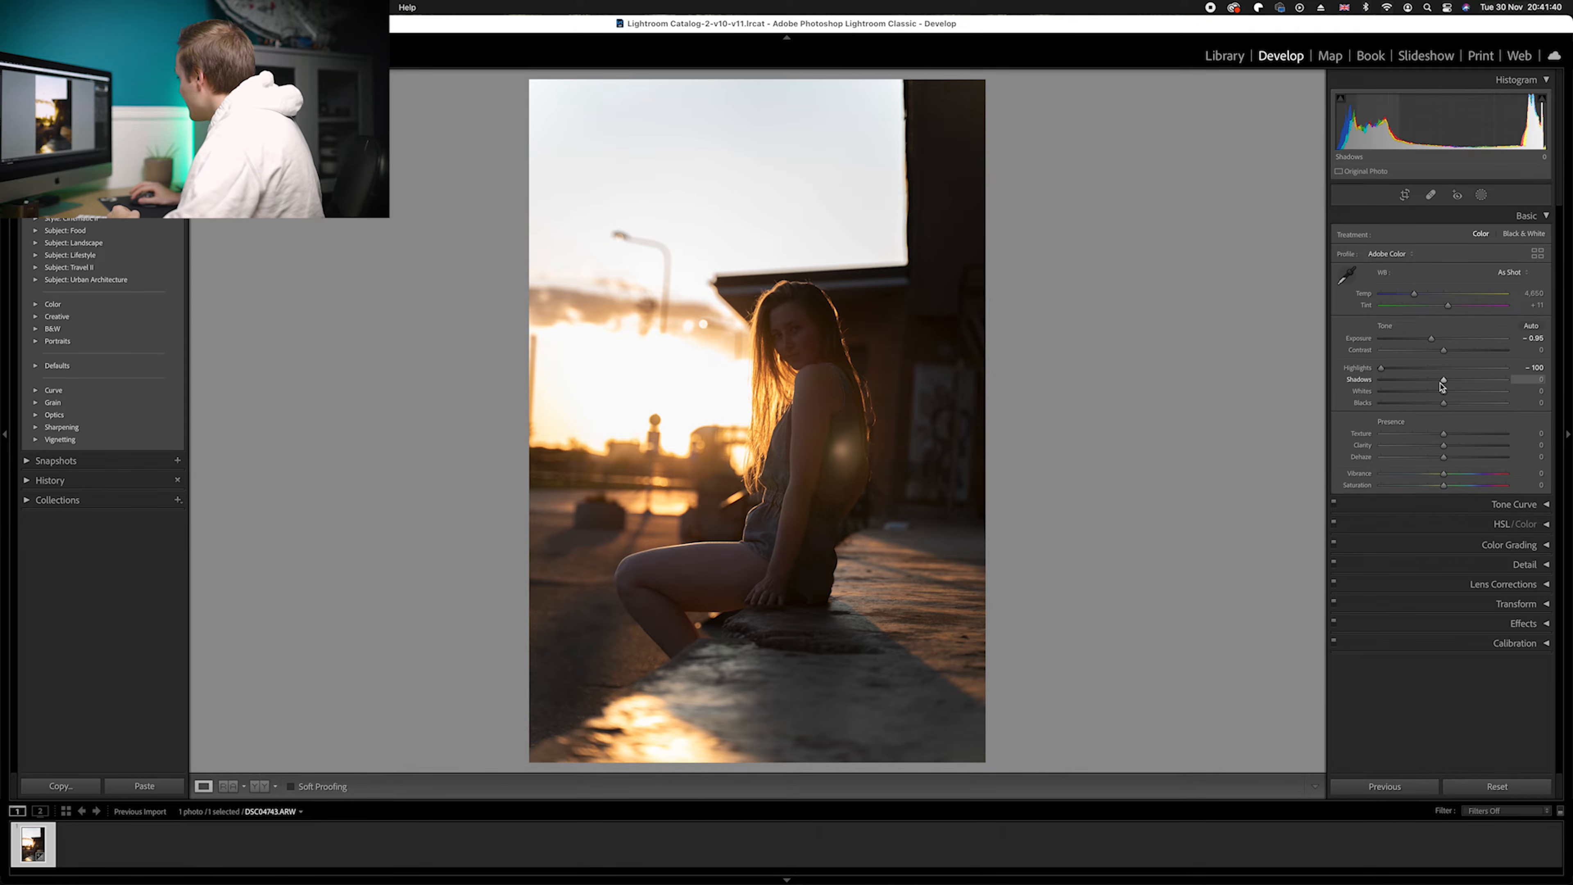
{"action": "left_click_drag", "start_coordinate": [1444, 383], "coordinate": [1472, 383]}
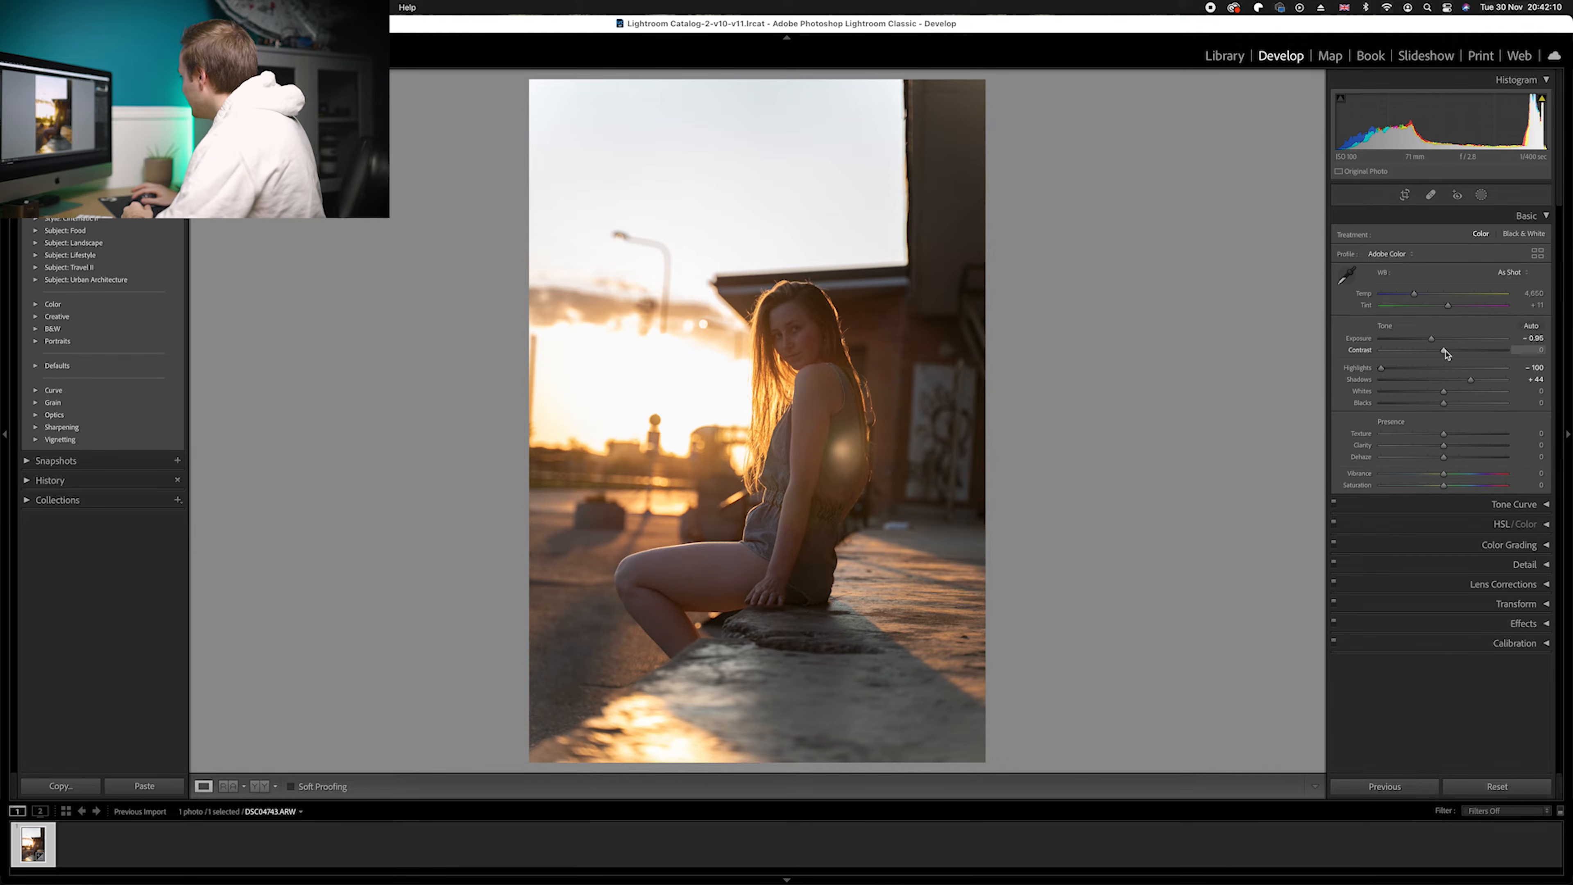
Refine the tone by setting Contrast to +31, Shadows to +60 and Exposure to −1.00.
{"action": "left_click_drag", "start_coordinate": [1446, 352], "coordinate": [1460, 354]}
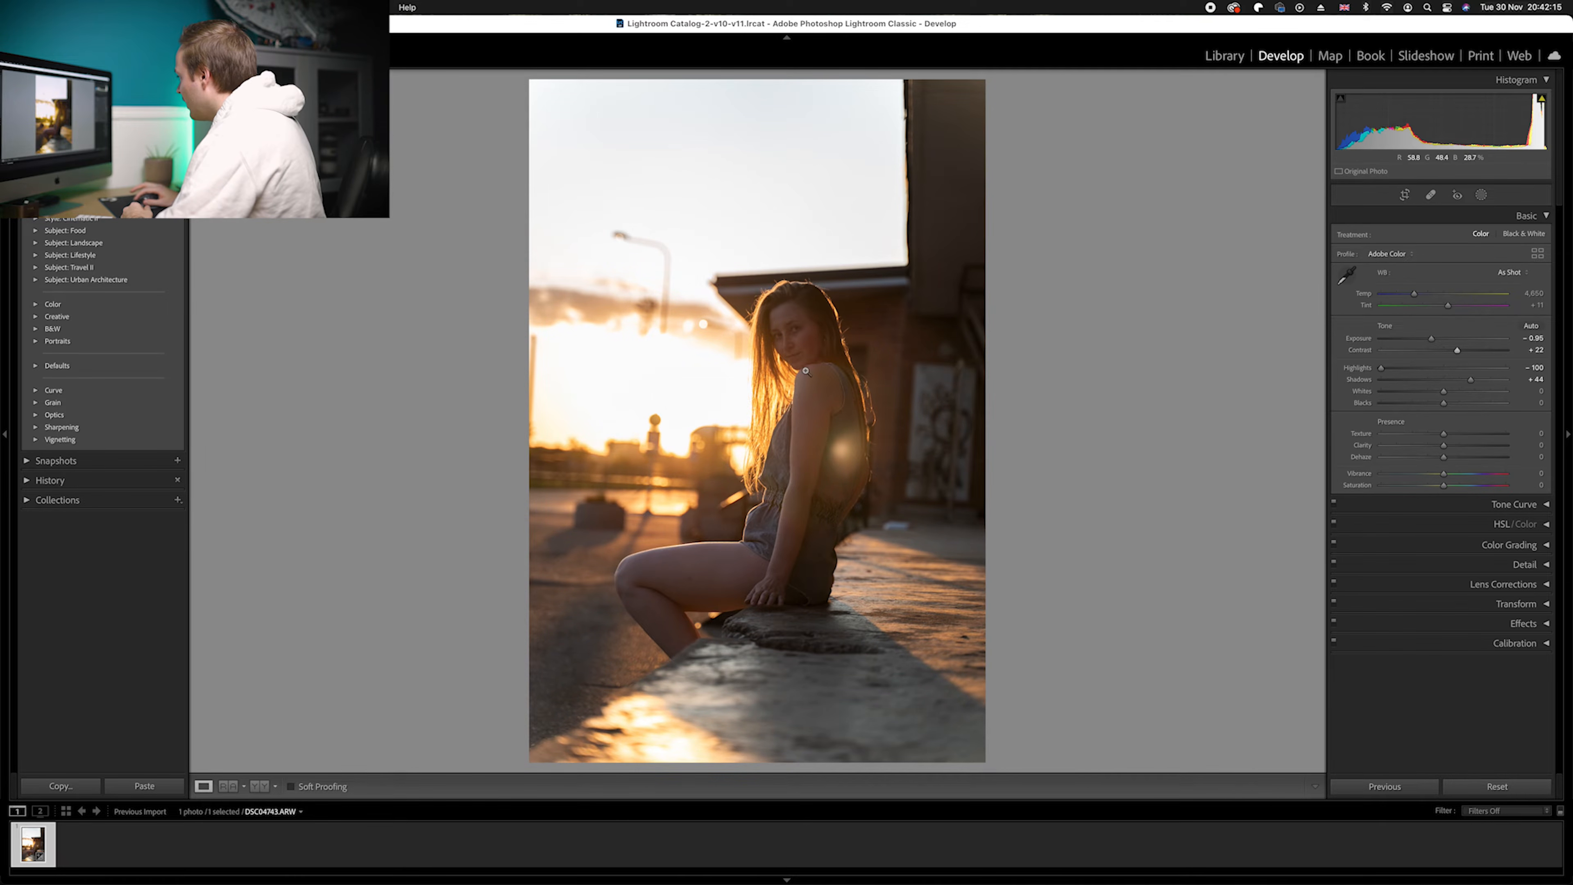
{"action": "left_click_drag", "start_coordinate": [1476, 382], "coordinate": [1481, 384]}
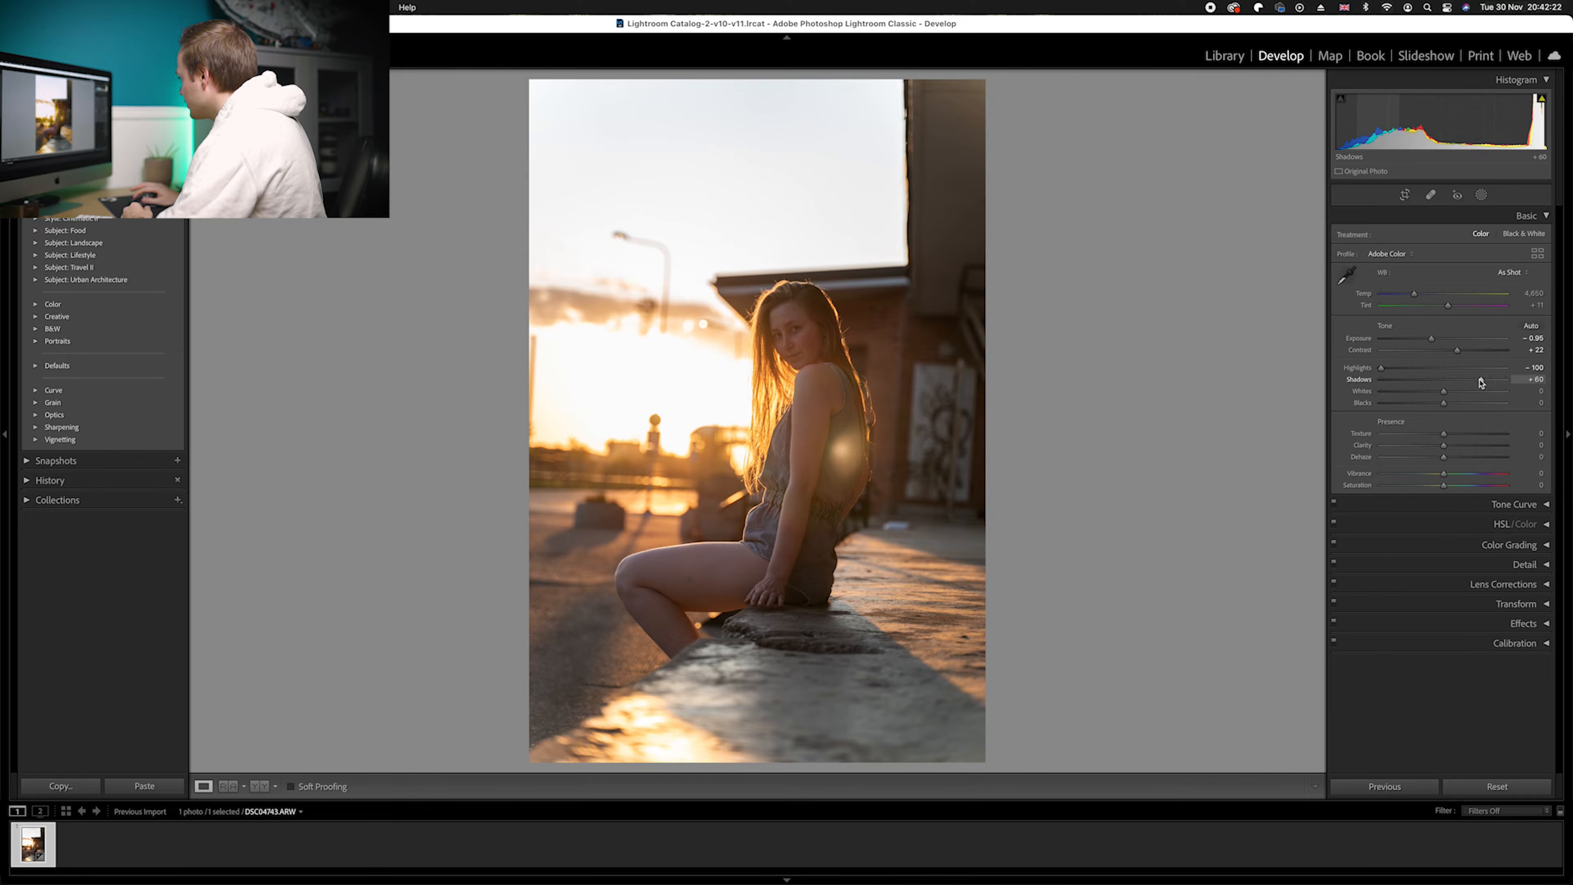
{"action": "left_click_drag", "start_coordinate": [1465, 353], "coordinate": [1432, 343]}
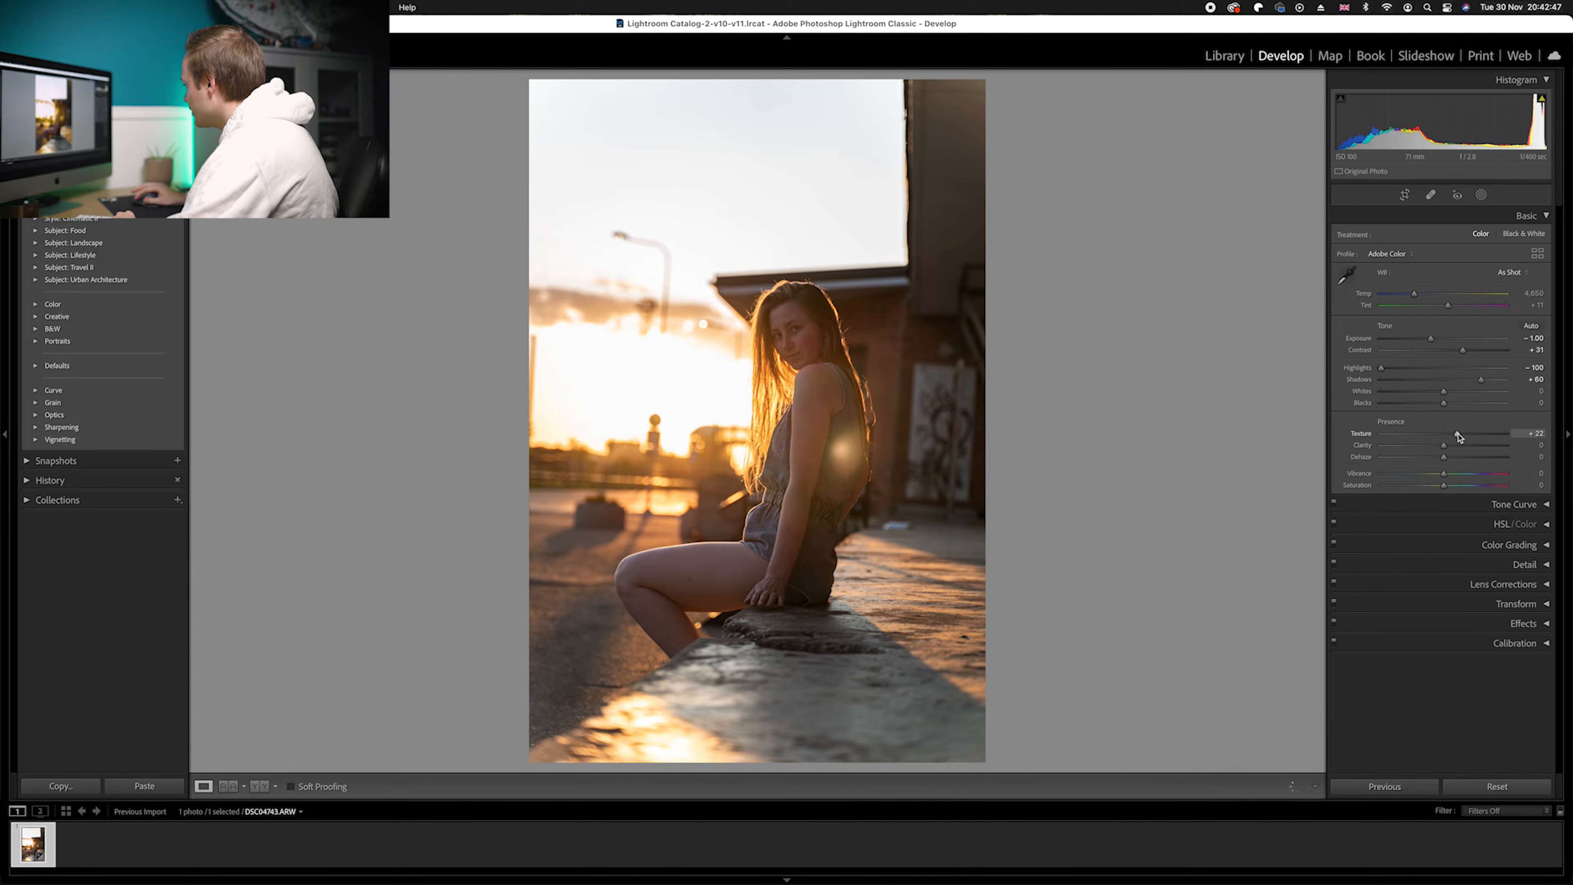
Set the presence values to Texture +20, Clarity +10 and Dehaze +5.
{"action": "left_click", "coordinate": [1539, 434]}
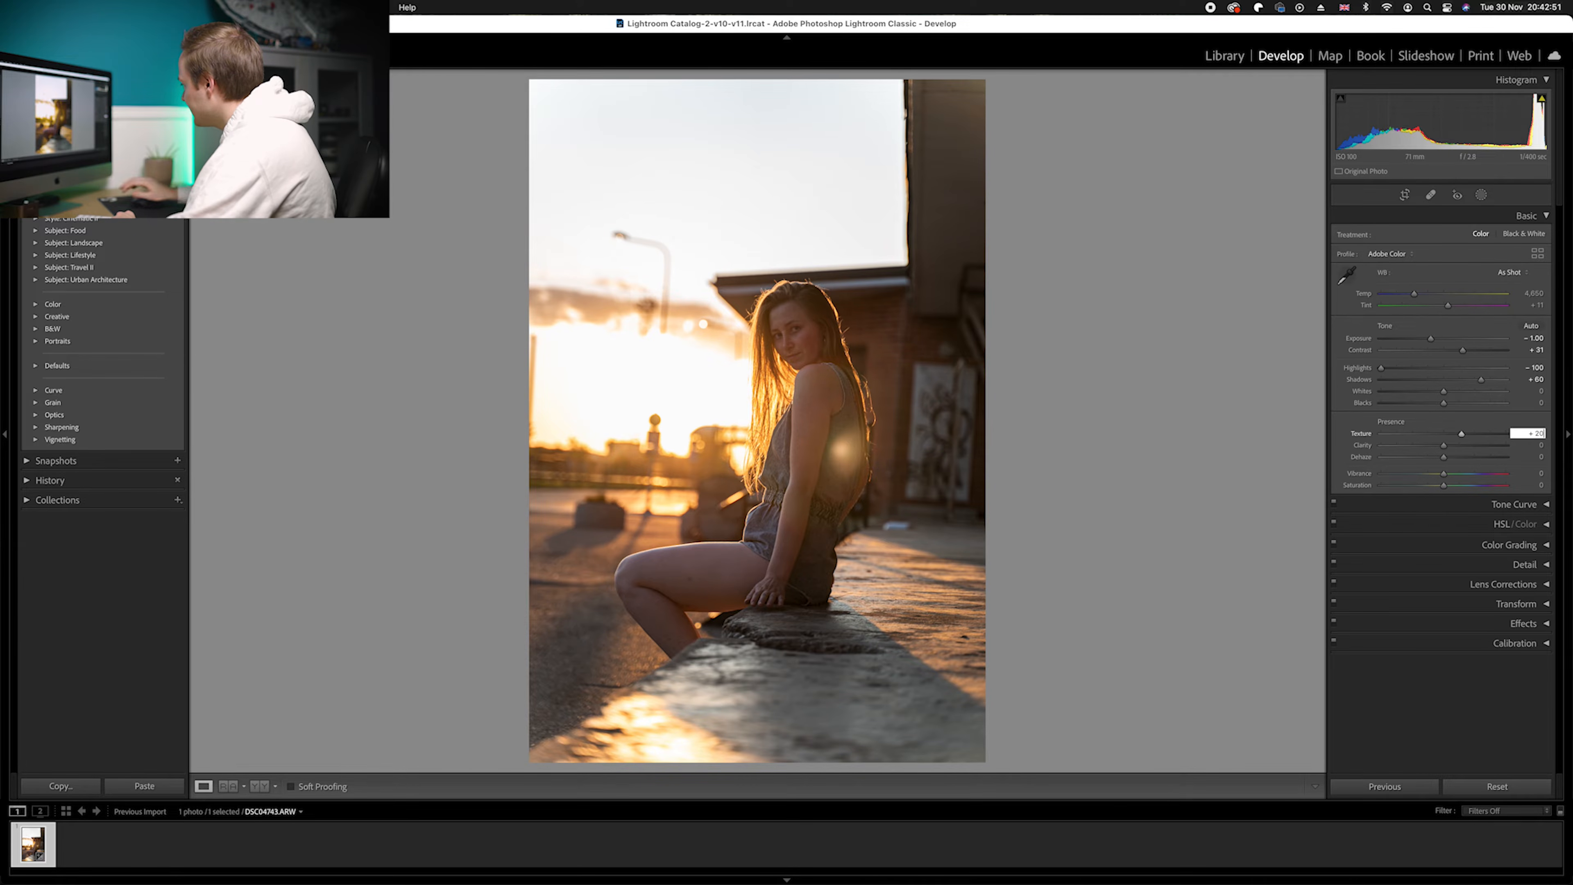
{"action": "type", "text": "20"}
{"action": "left_click_drag", "start_coordinate": [1444, 445], "coordinate": [1456, 448]}
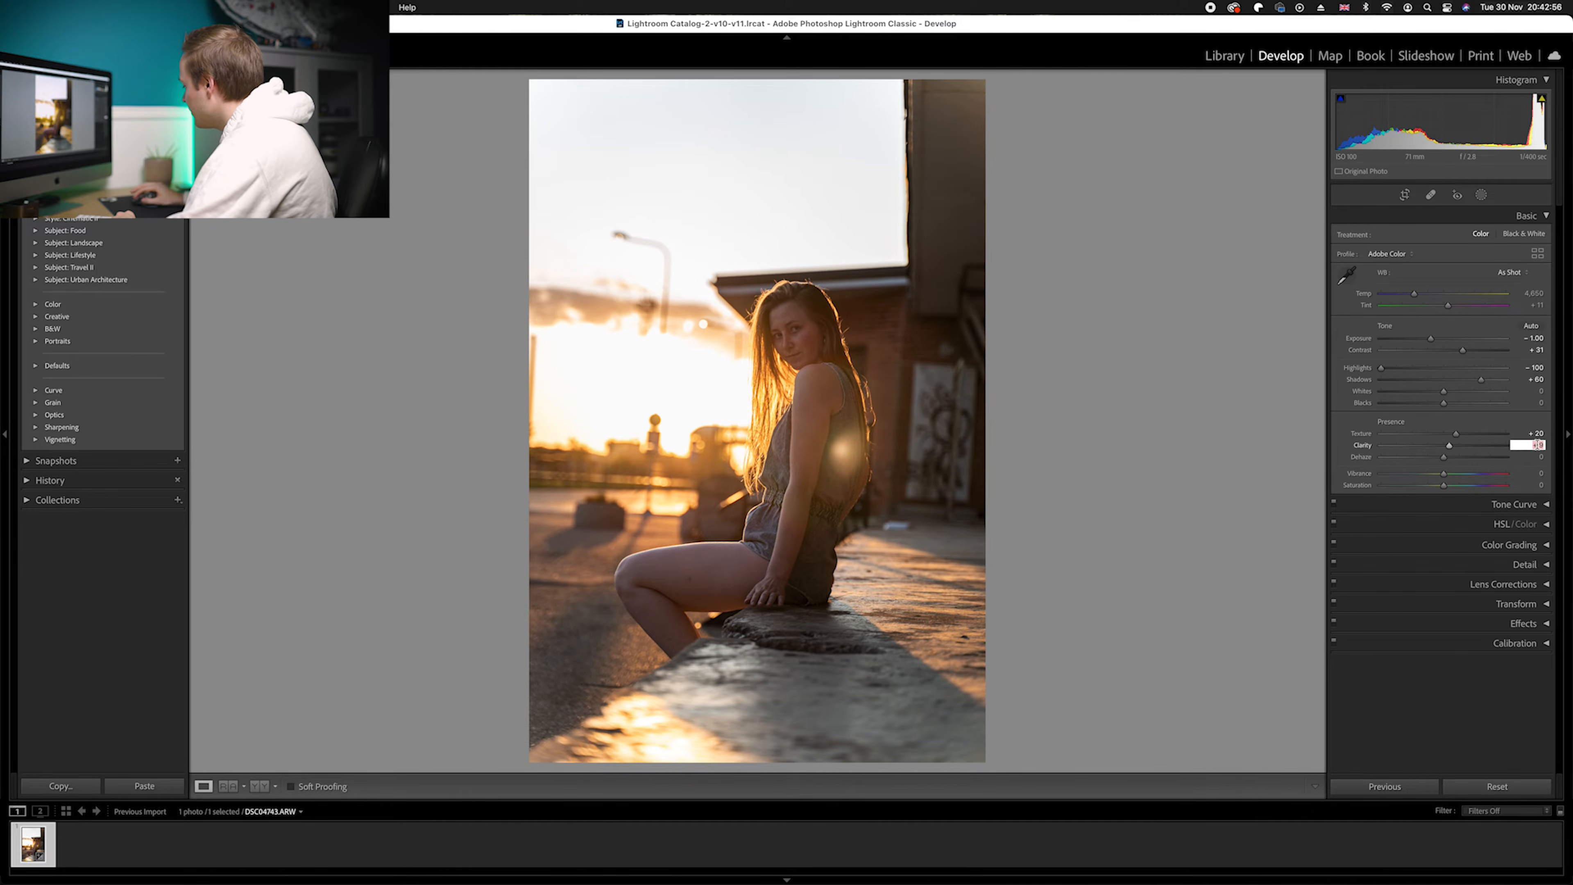
{"action": "type", "text": "10"}
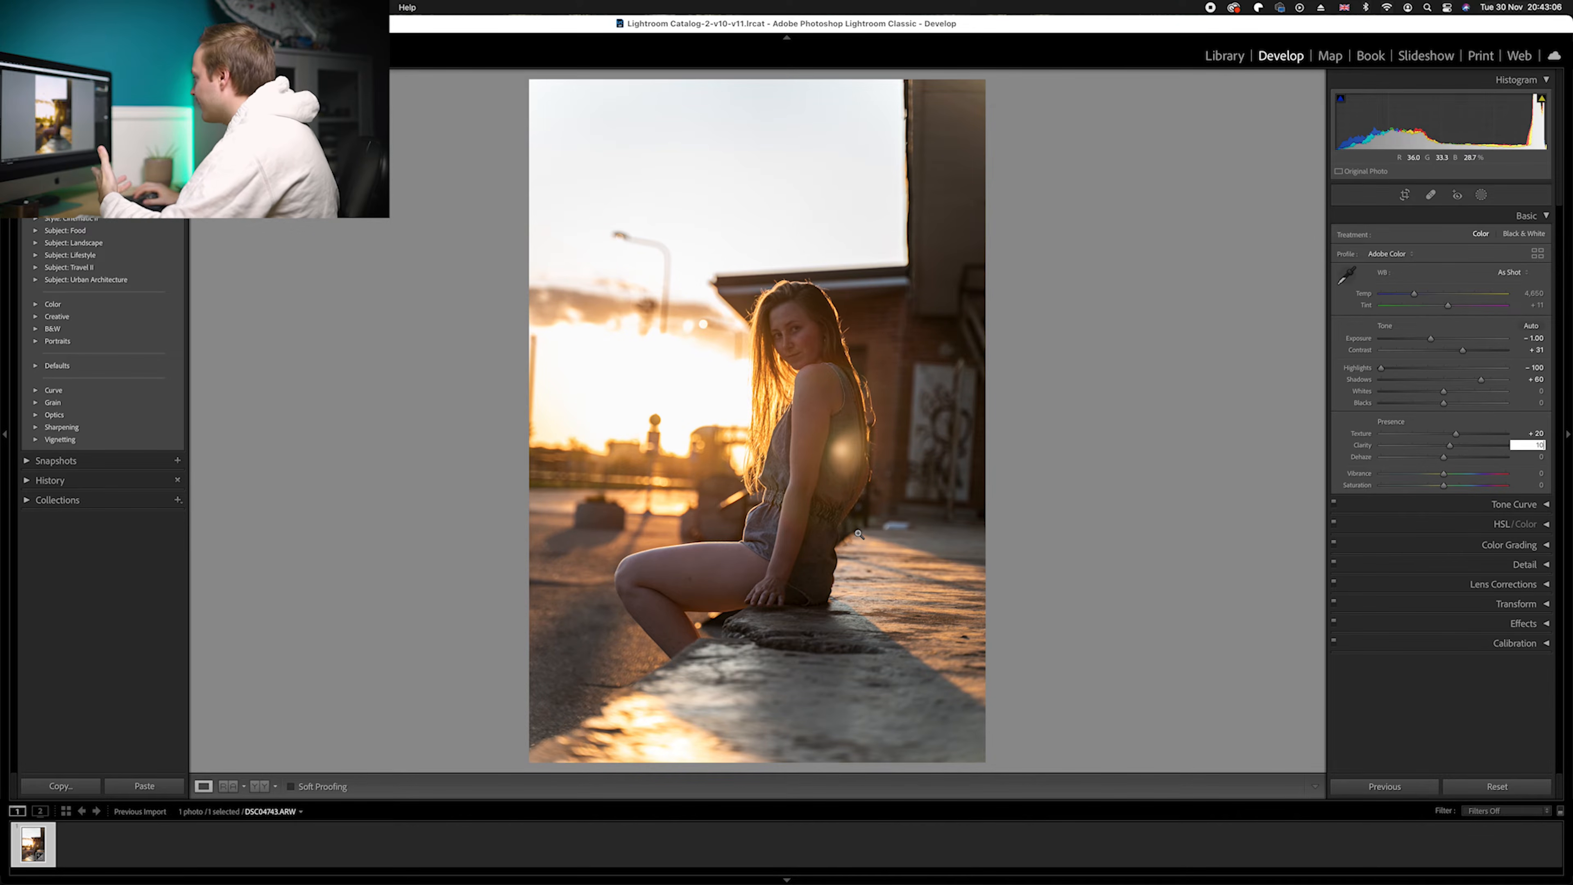
{"action": "left_click_drag", "start_coordinate": [1445, 461], "coordinate": [1449, 462]}
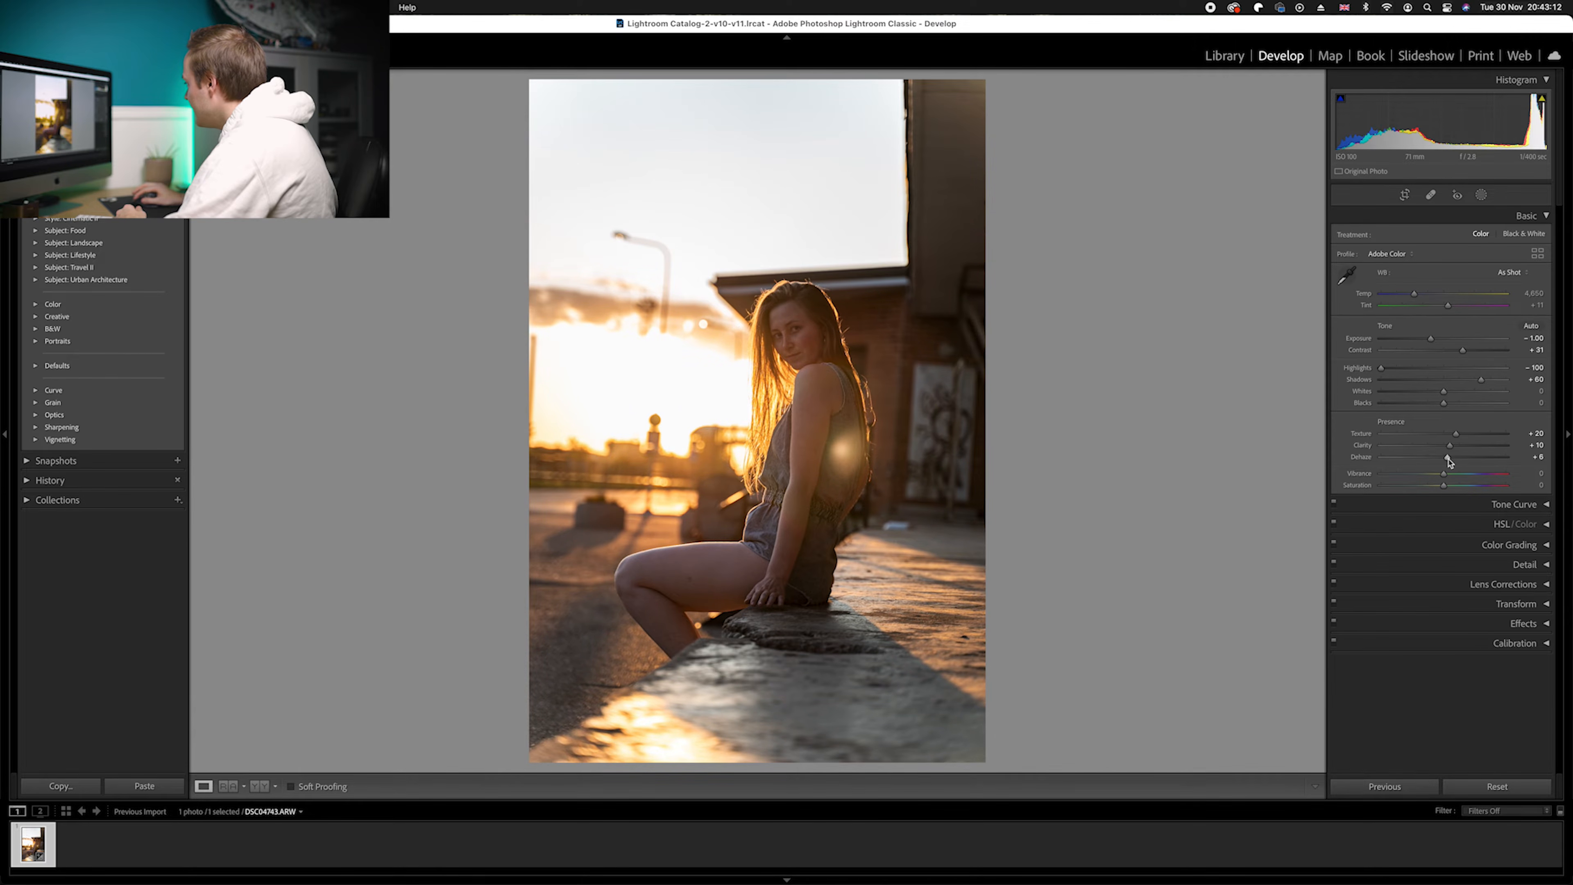
{"action": "left_click", "coordinate": [1537, 457]}
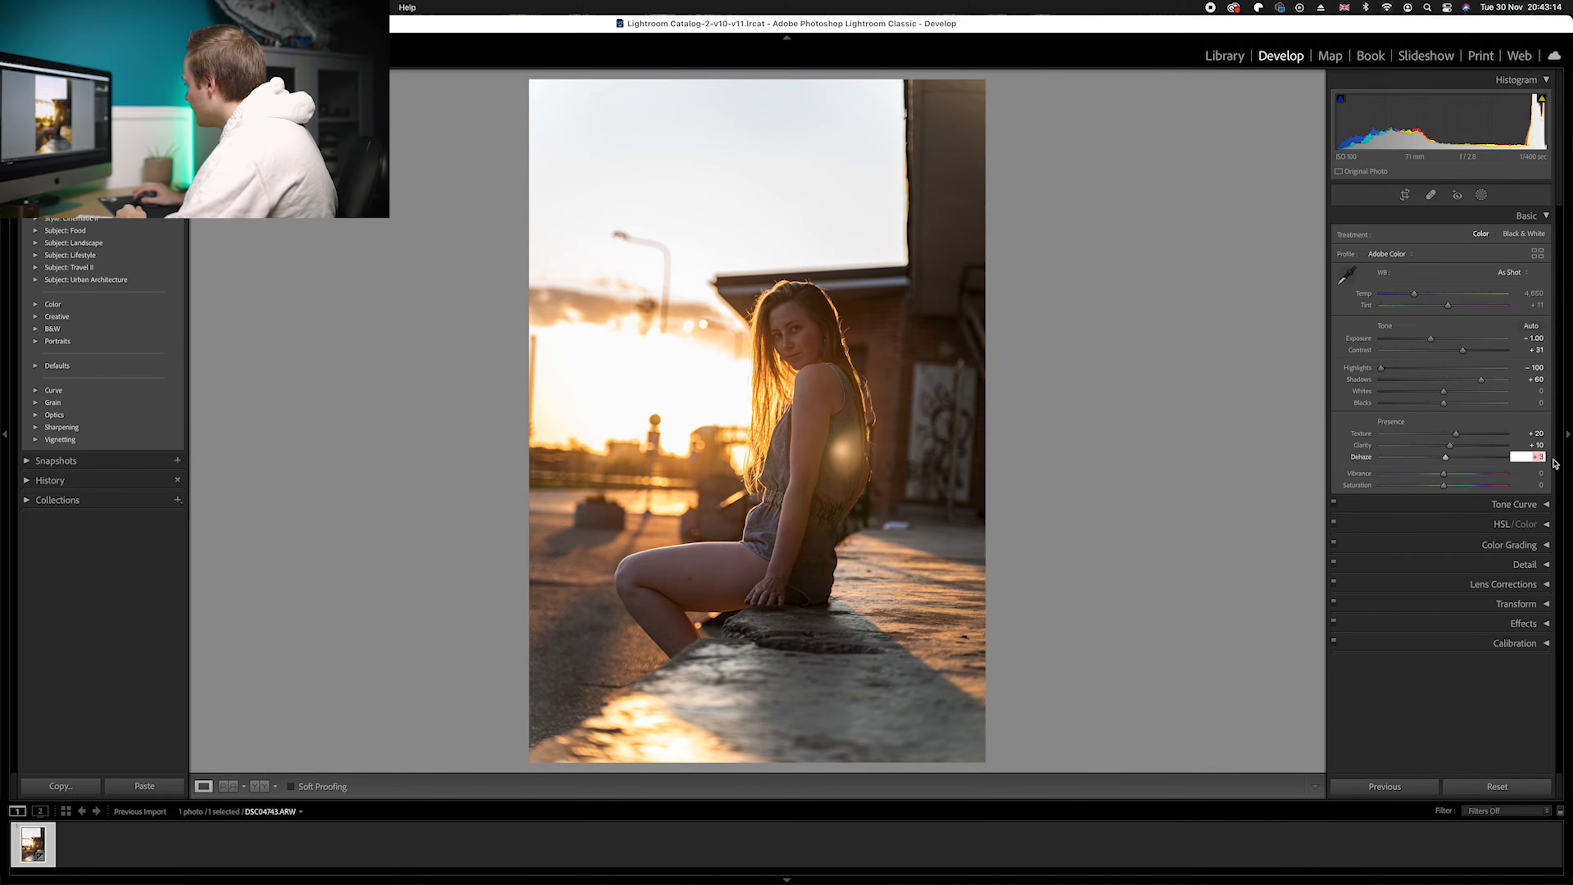
{"action": "key", "text": "Return"}
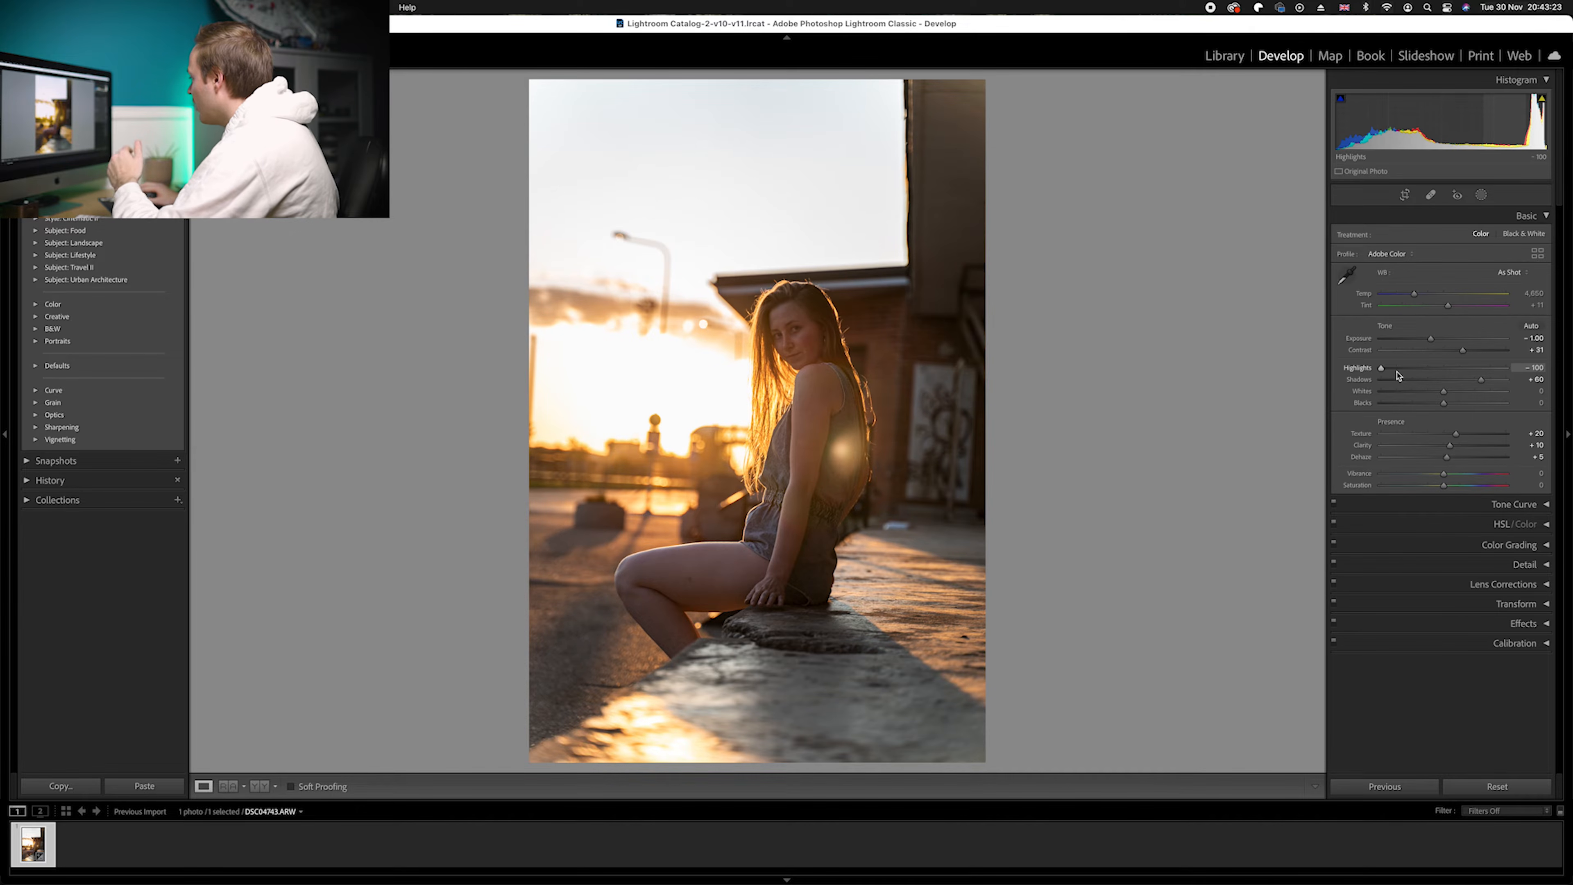
Raise Shadows to +69 and compare the edit with the original in a split before/after view.
{"action": "left_click_drag", "start_coordinate": [1482, 382], "coordinate": [1487, 383]}
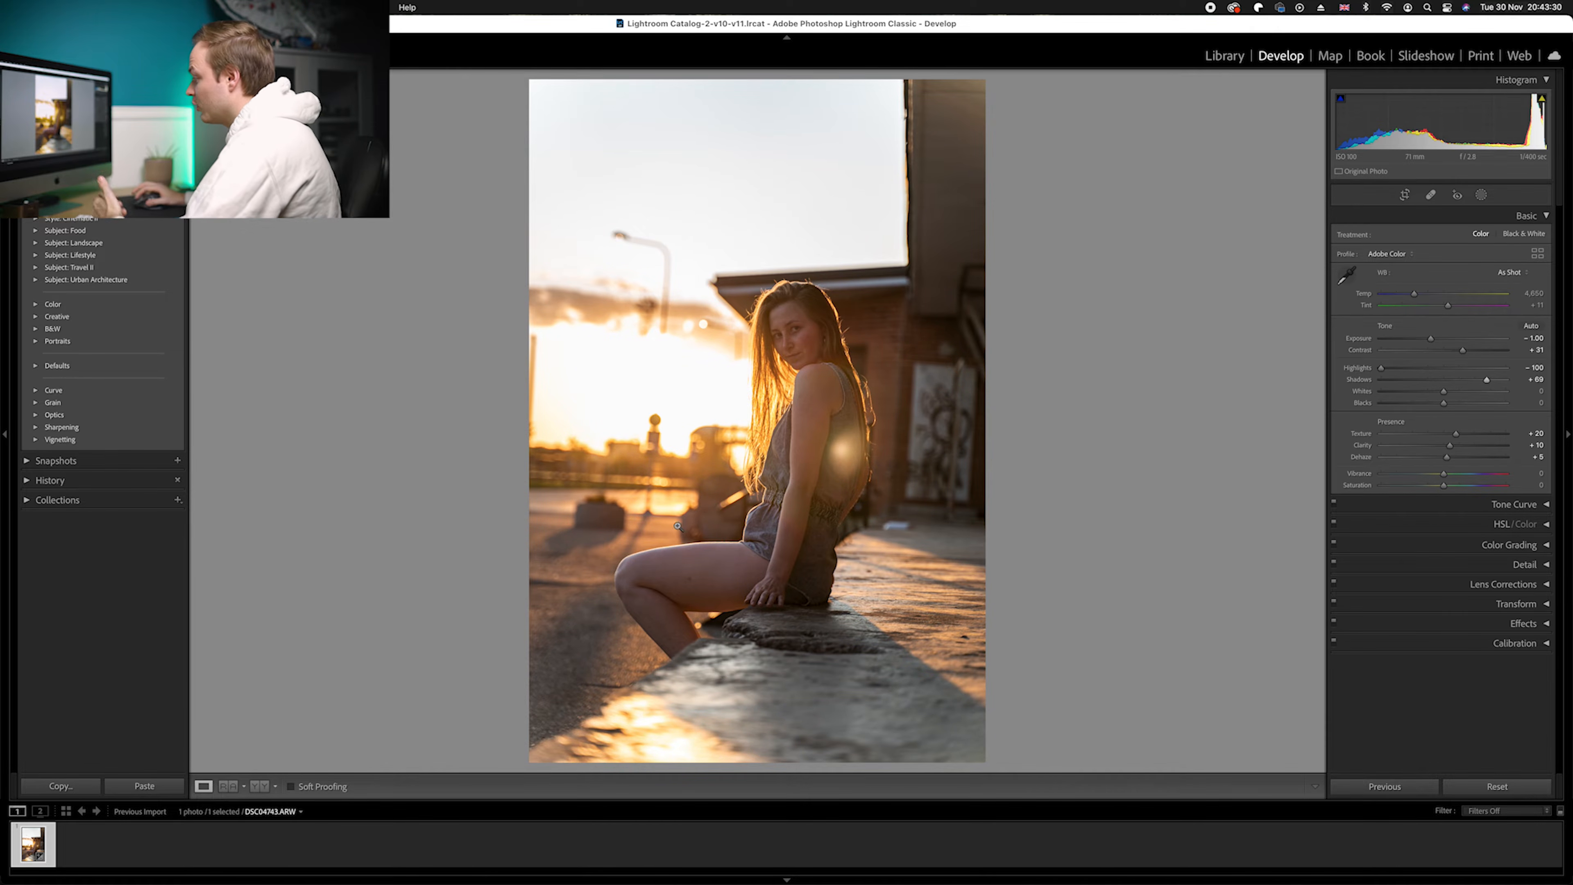
{"action": "left_click", "coordinate": [229, 786]}
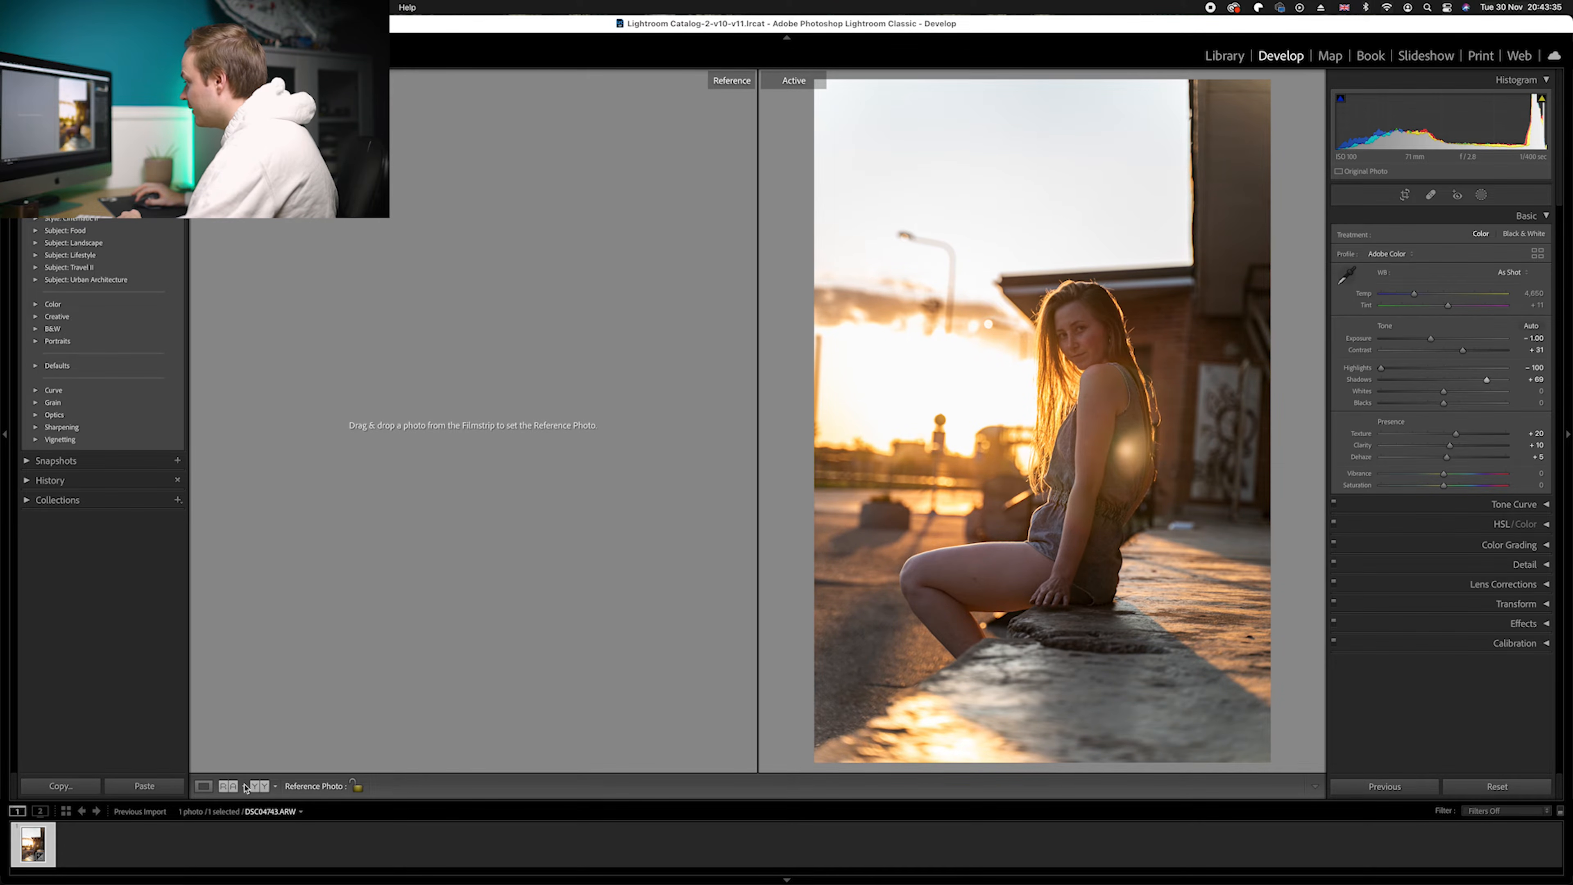
{"action": "left_click", "coordinate": [258, 787]}
{"action": "key", "text": "shift+y"}
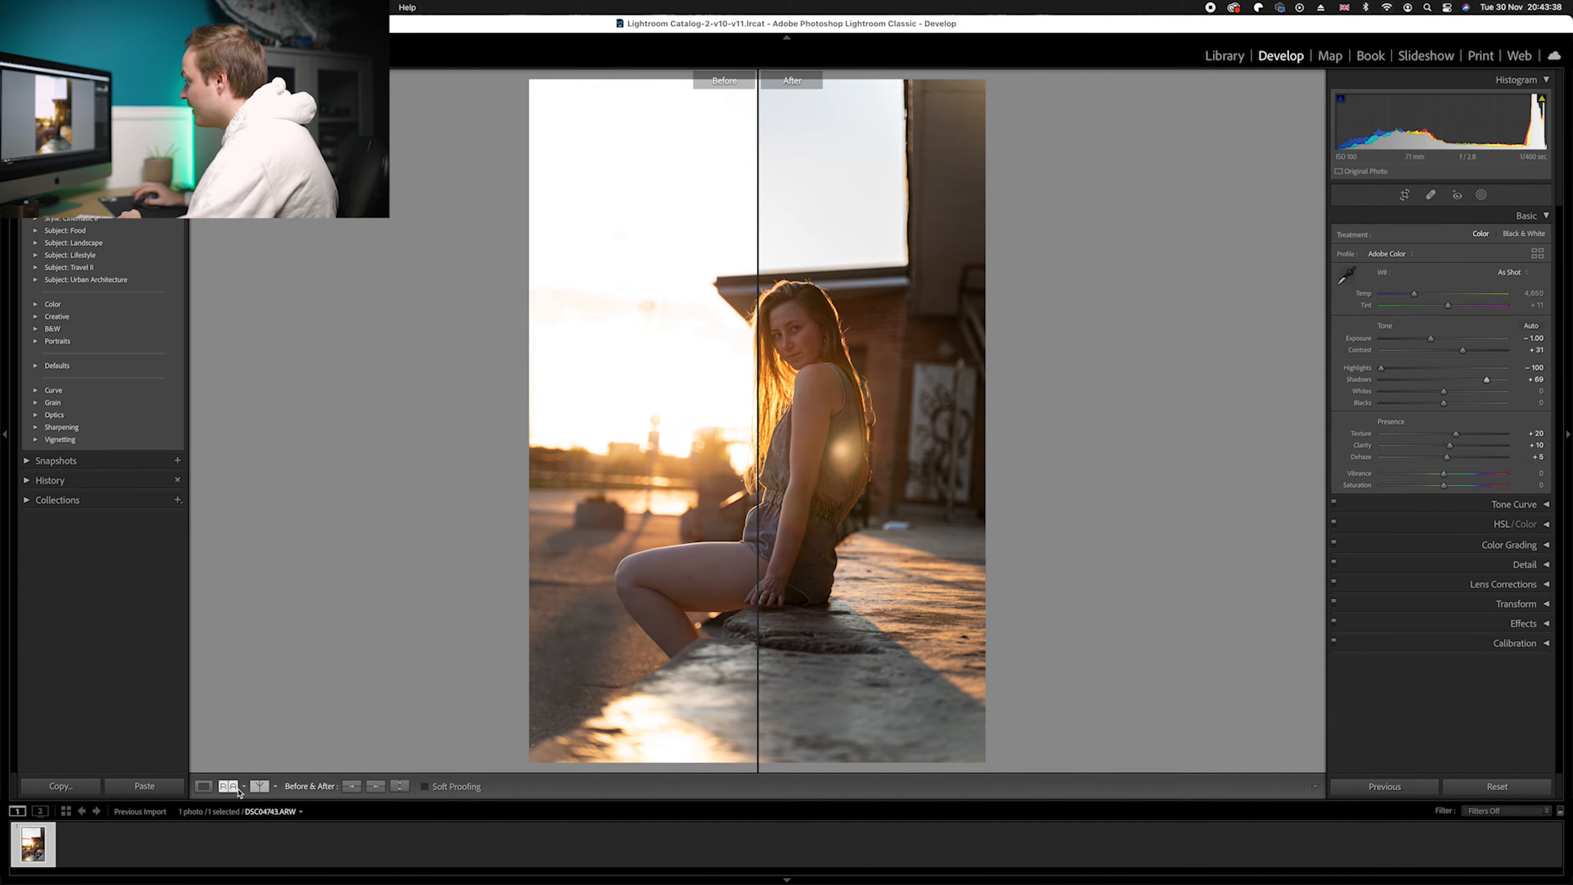
{"action": "left_click", "coordinate": [204, 787]}
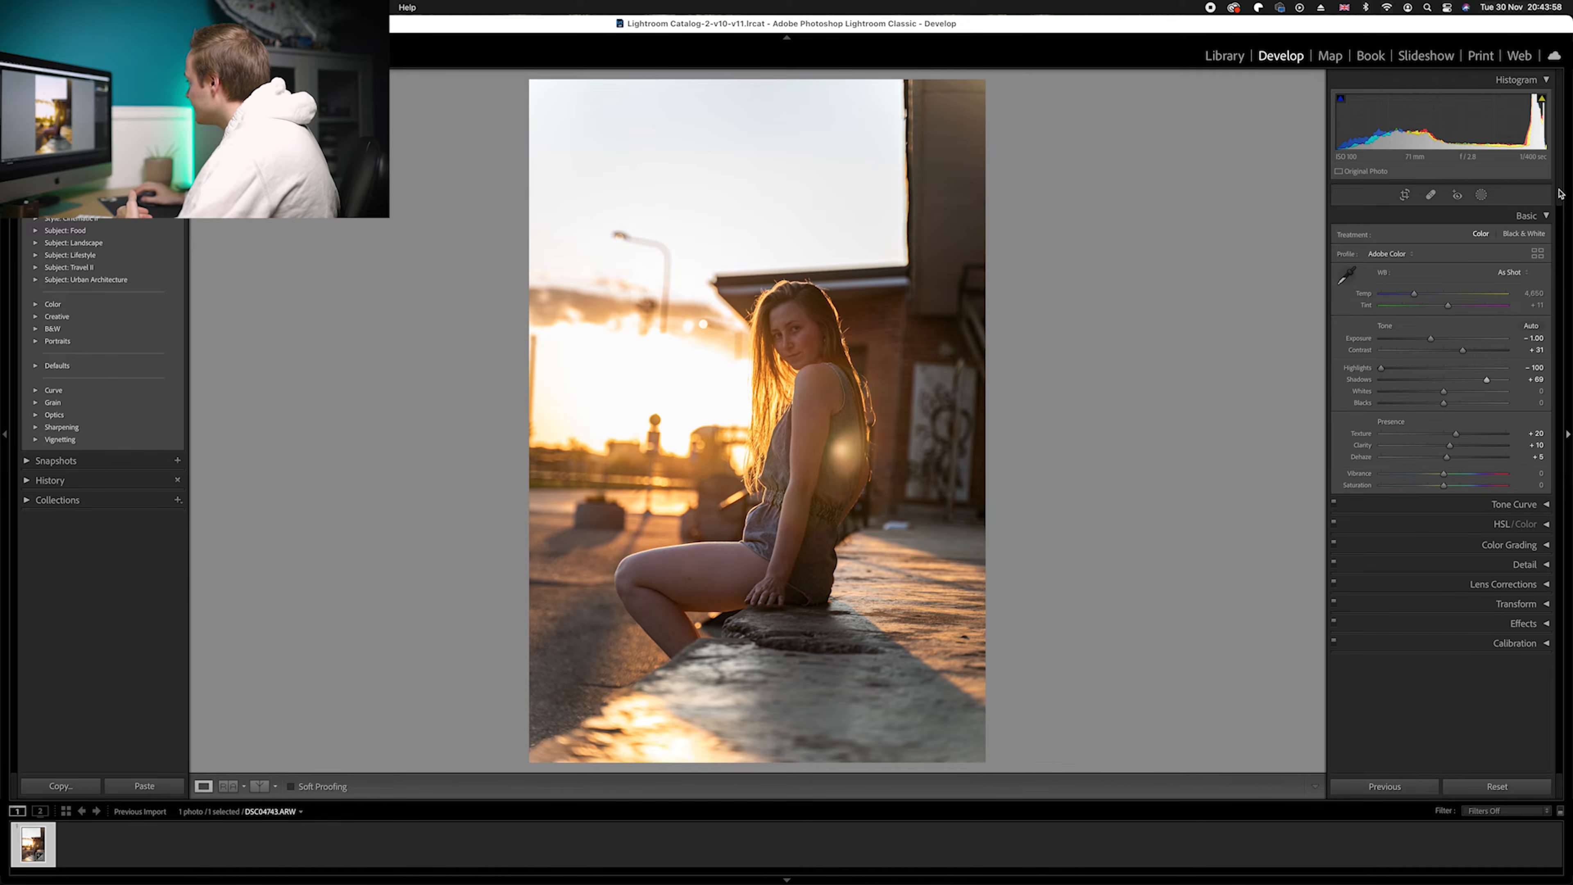
Tint the highlights warm orange in Color Grading with Hue 37 and Saturation 23.
{"action": "left_click", "coordinate": [1546, 217]}
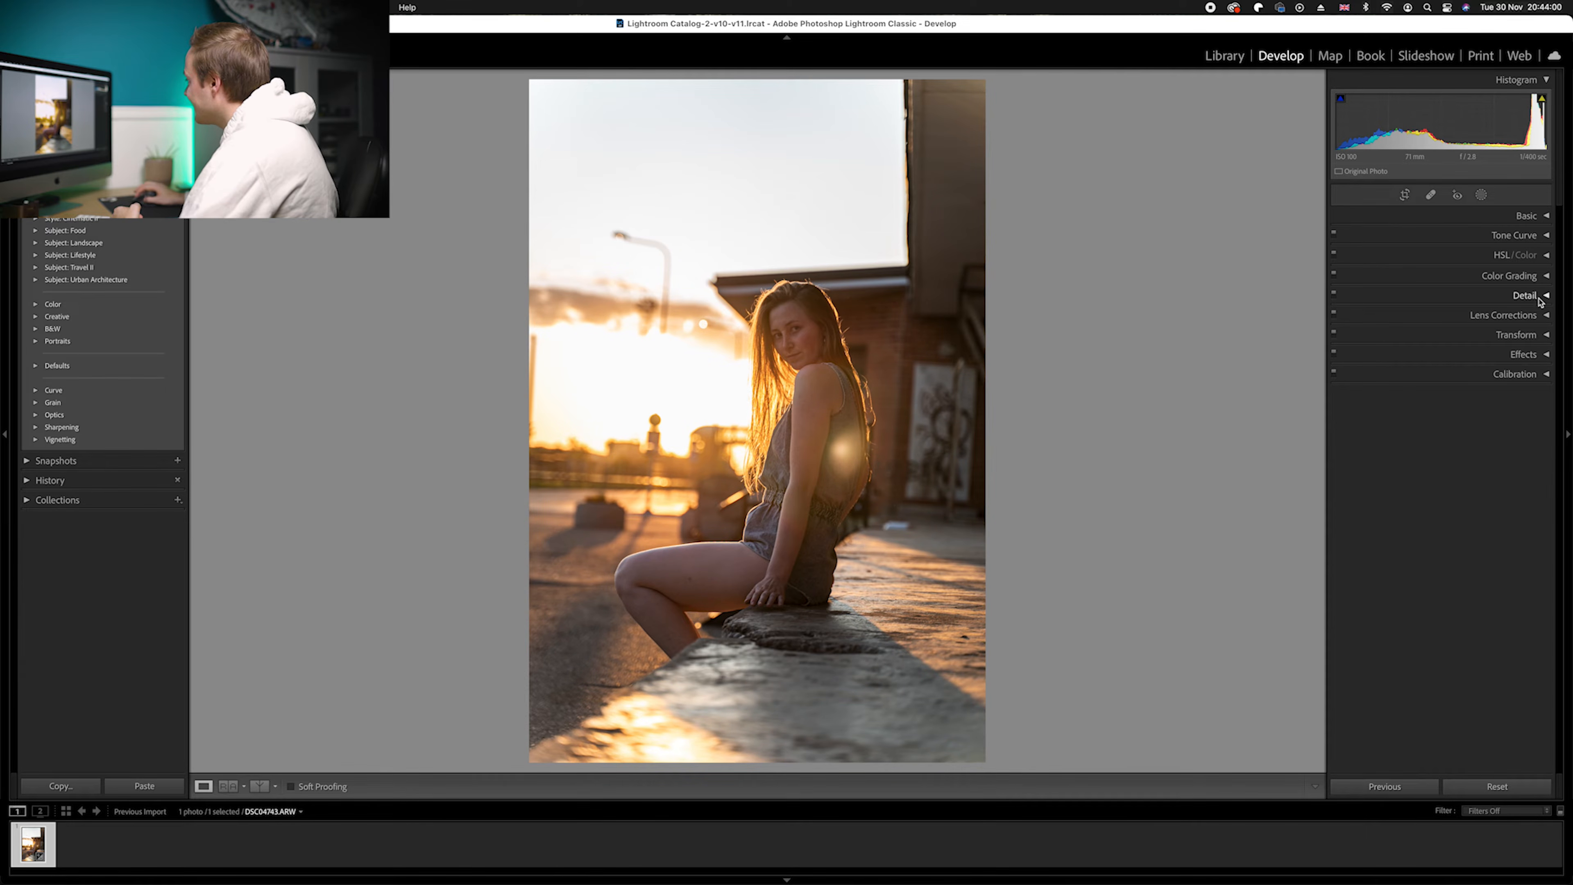
{"action": "left_click", "coordinate": [1545, 276]}
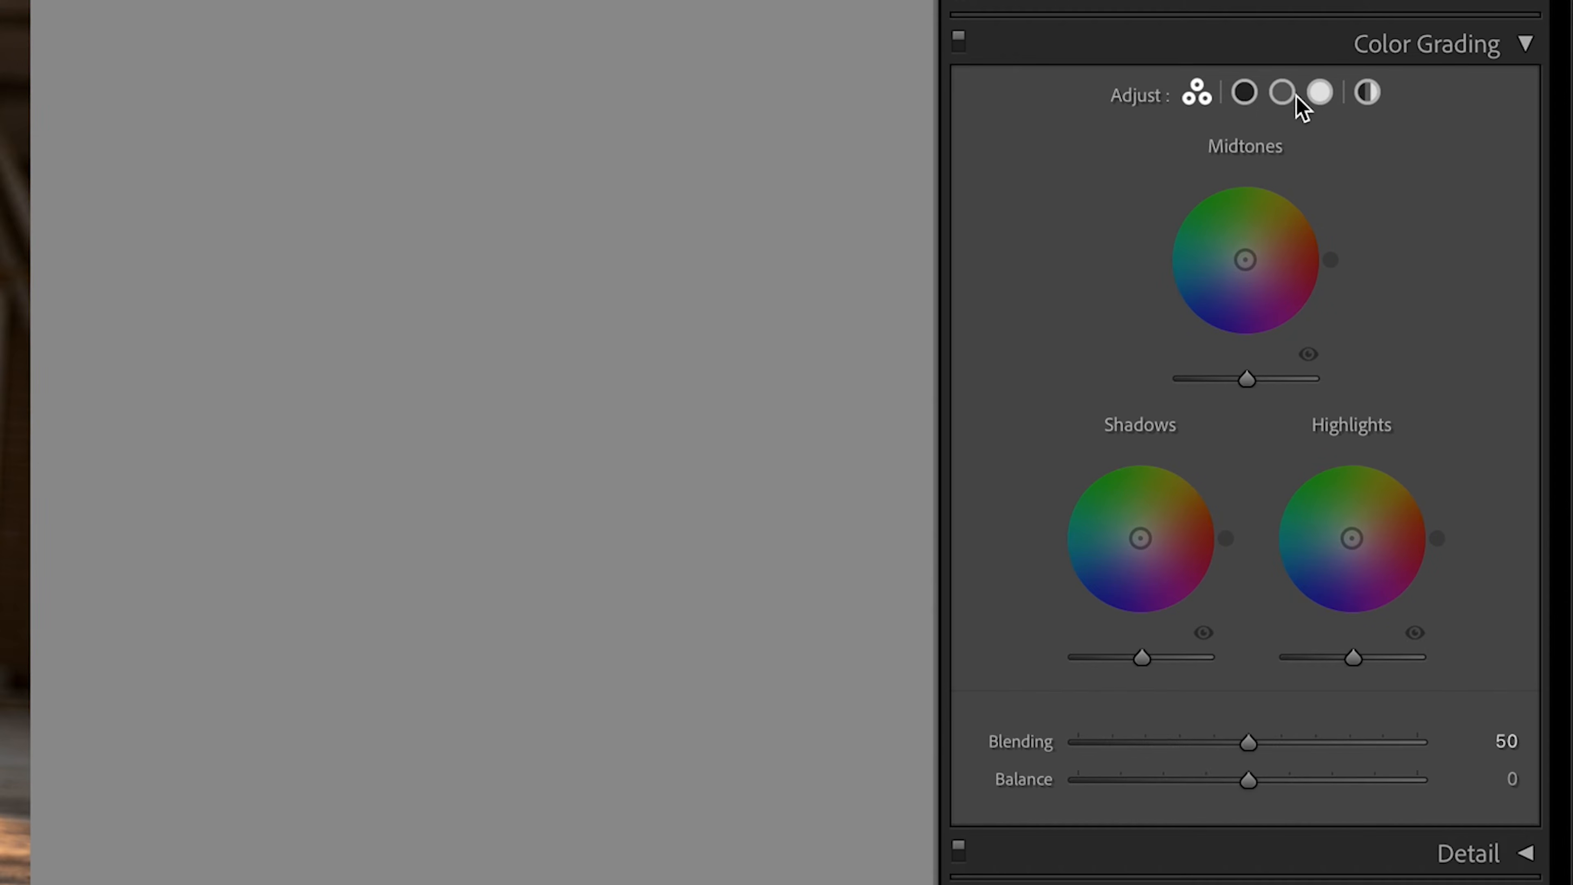
{"action": "left_click", "coordinate": [1245, 96]}
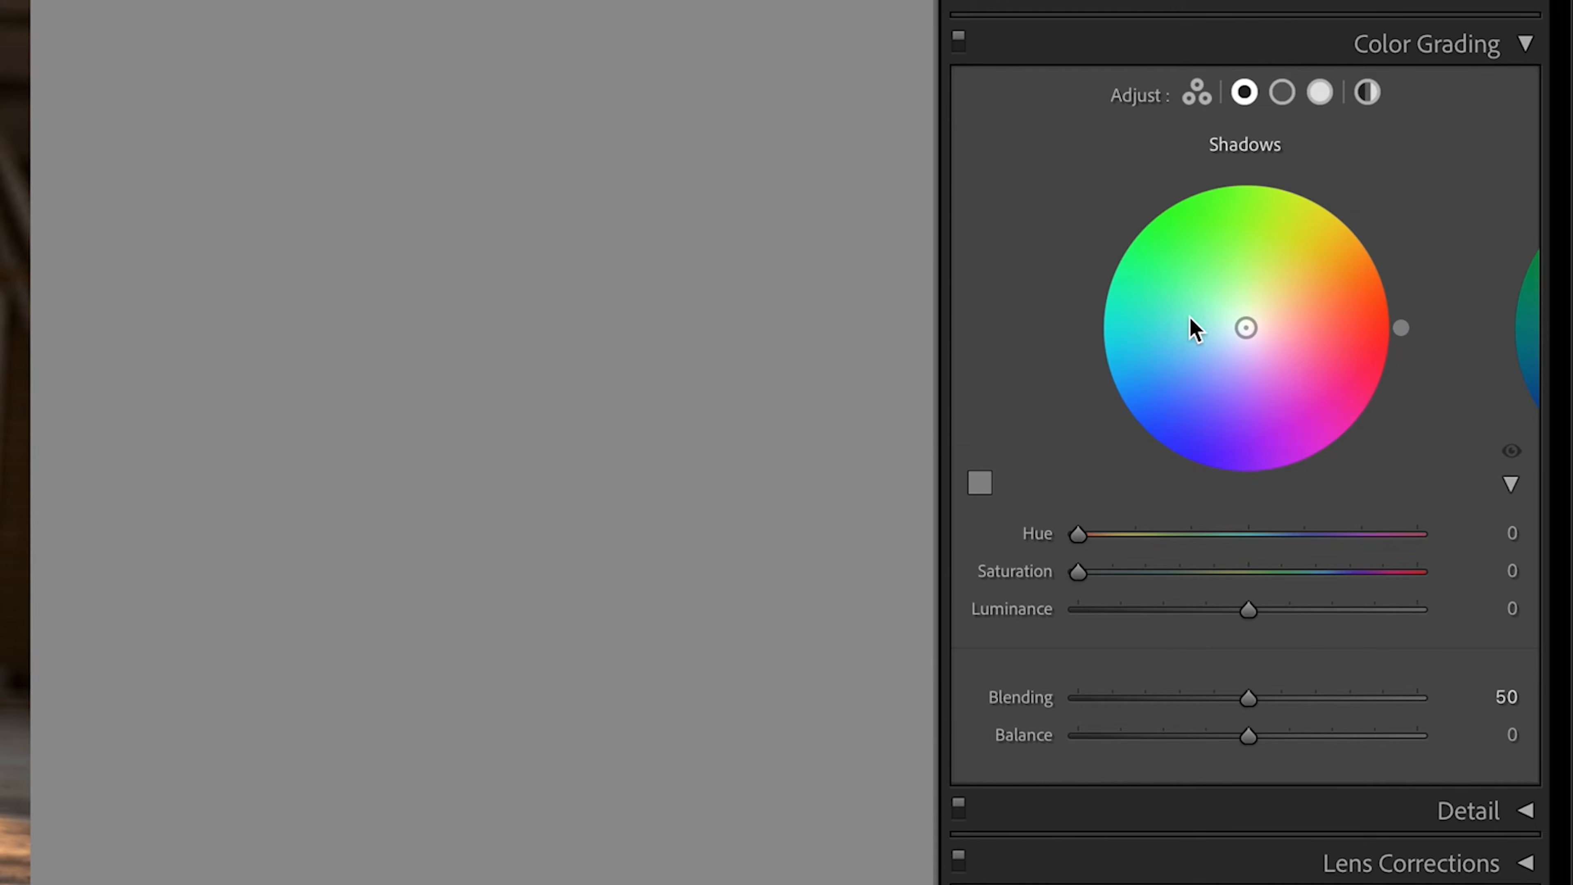
{"action": "left_click", "coordinate": [1282, 94]}
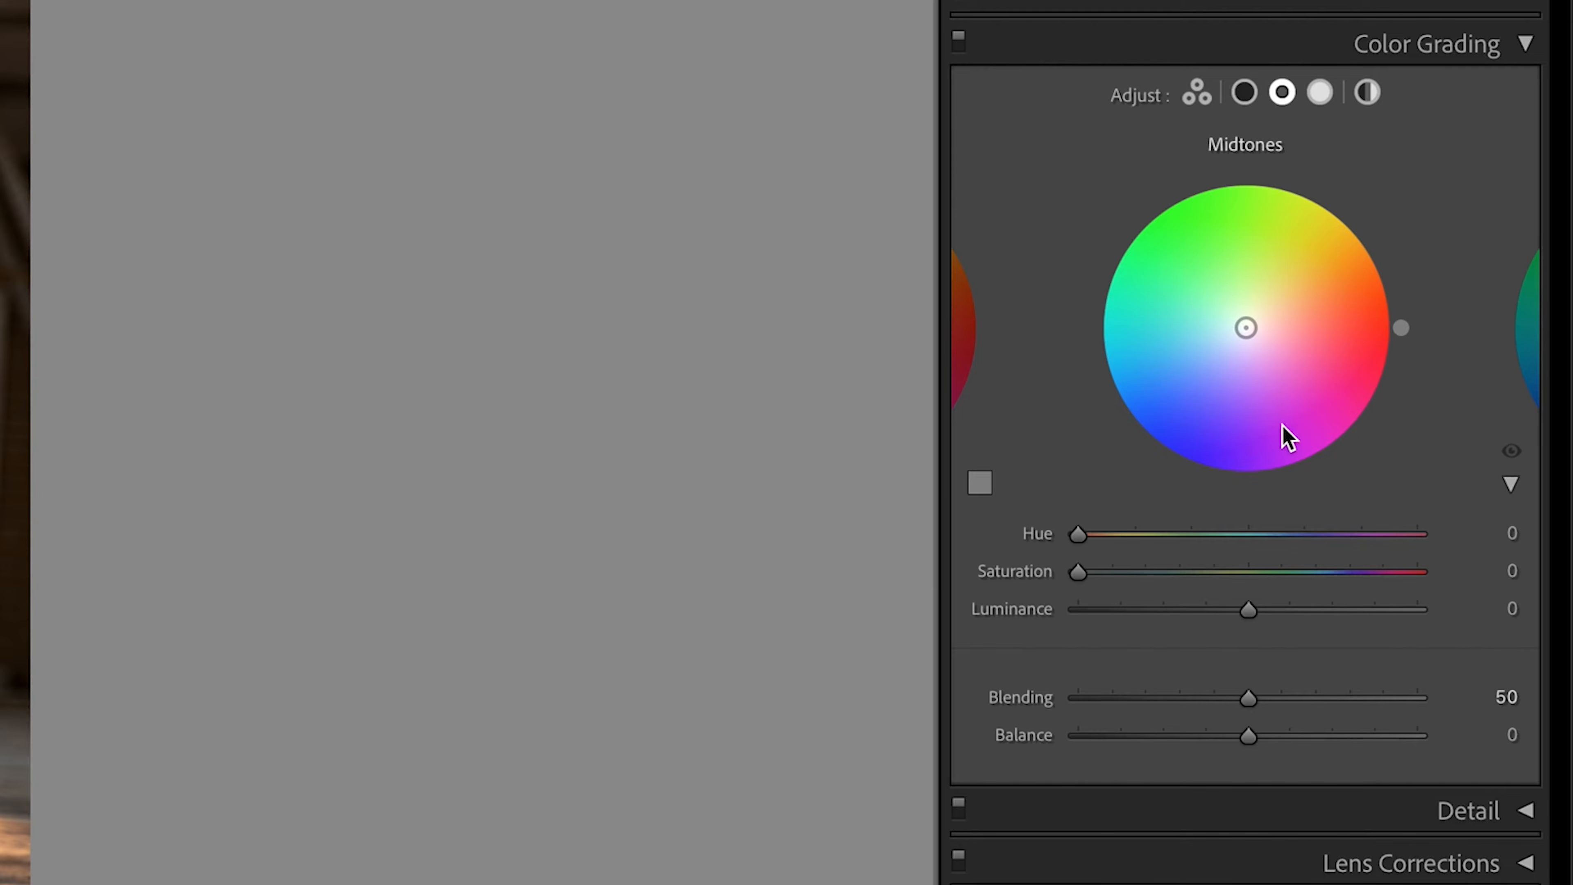
{"action": "left_click", "coordinate": [1320, 95]}
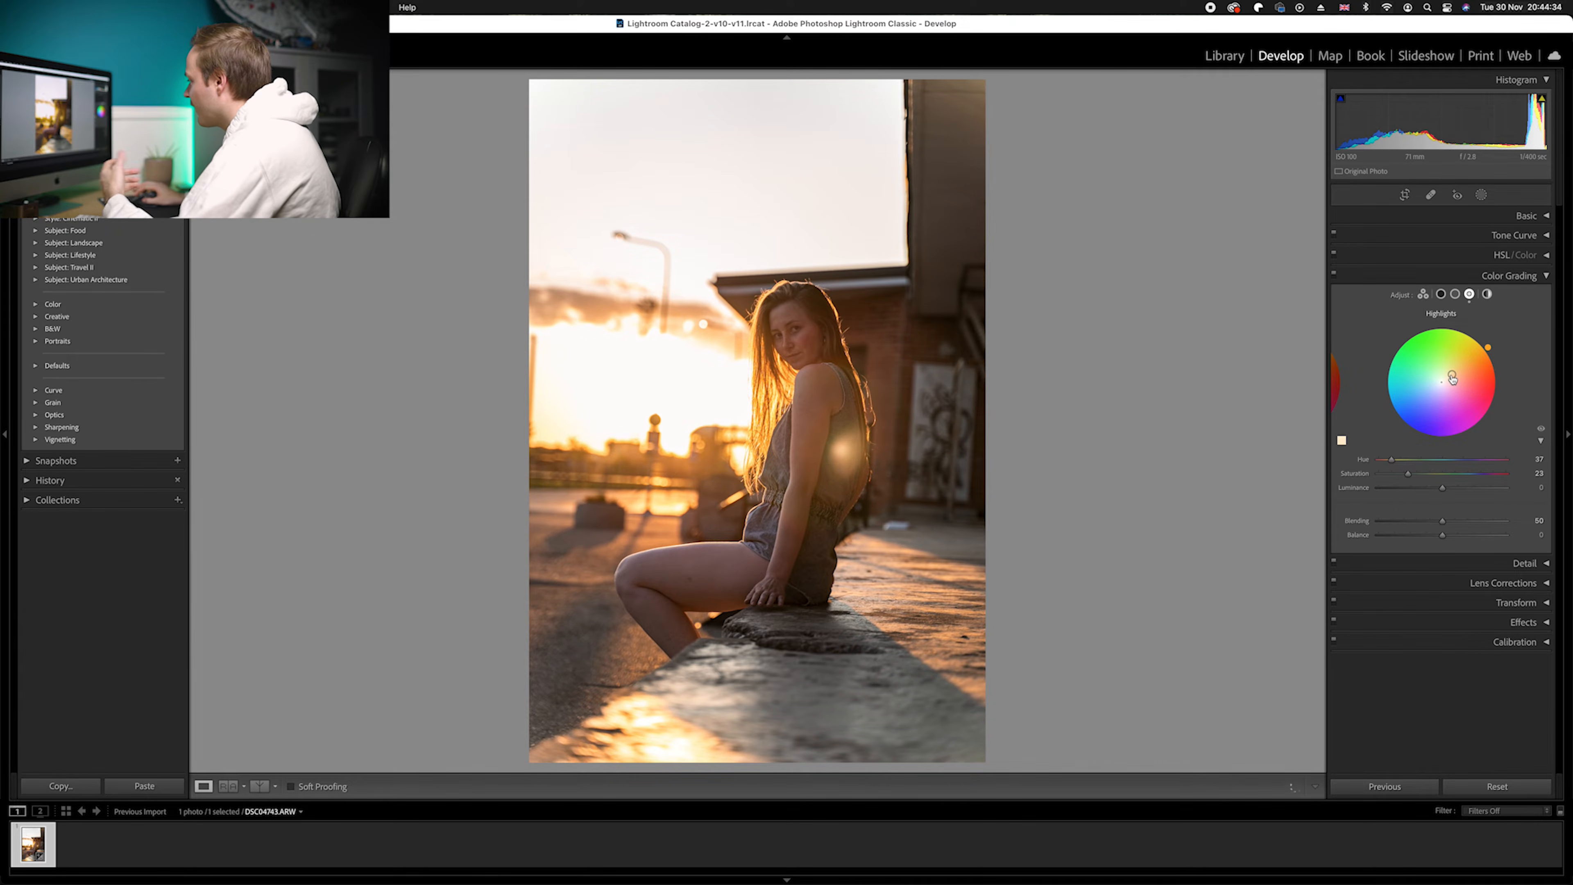
Tint the shadows teal-blue in Color Grading with Hue 200 and Saturation 25, and check the woman's face up close.
{"action": "left_click", "coordinate": [1442, 295]}
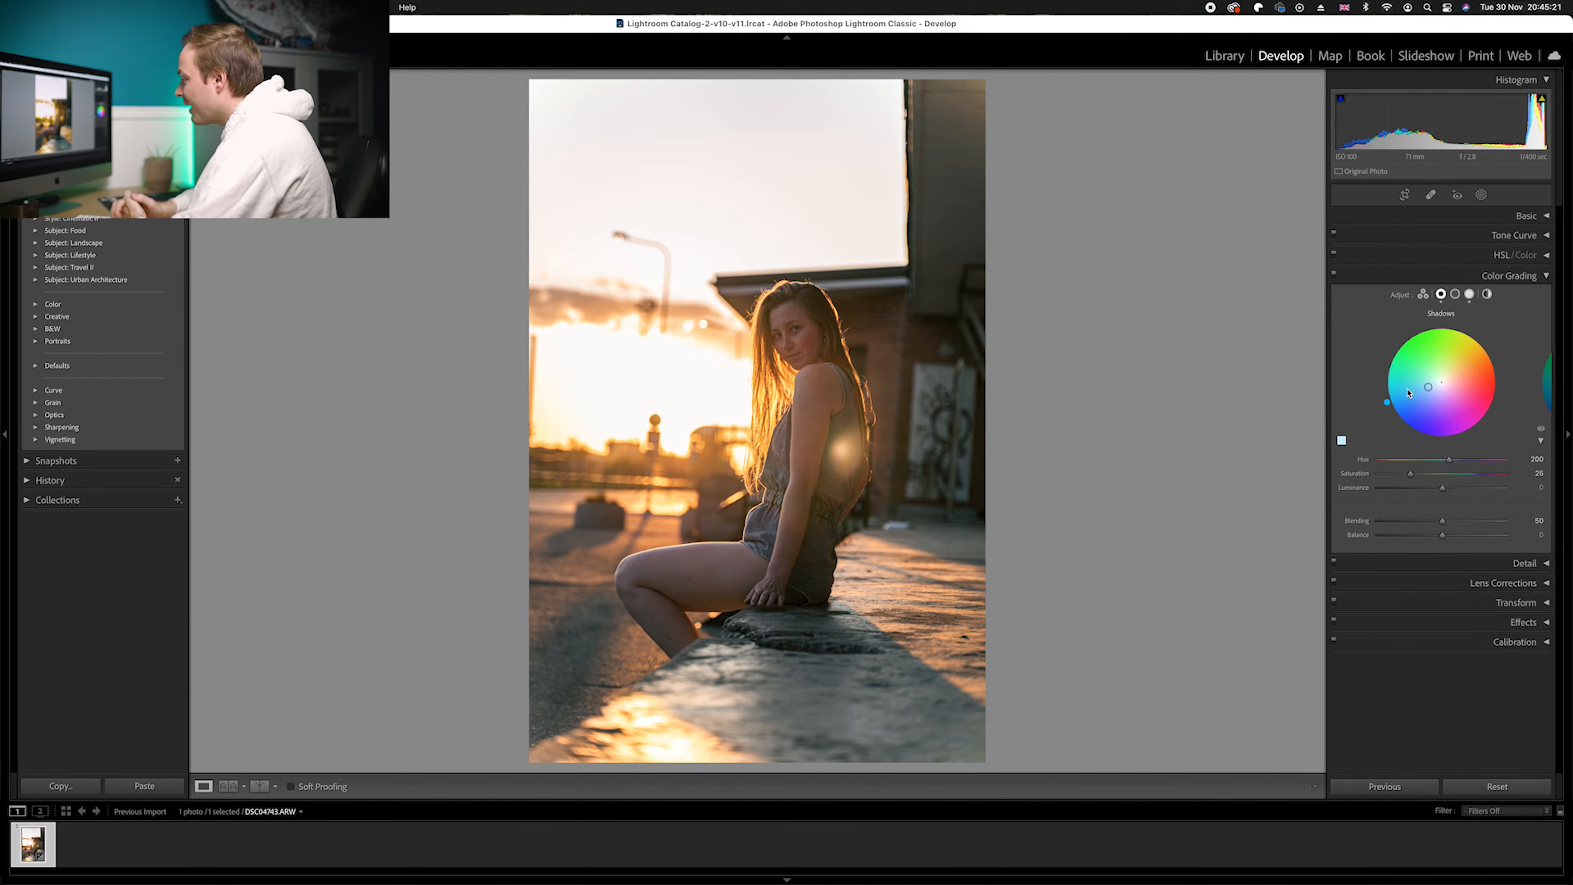
{"action": "left_click", "coordinate": [807, 347]}
{"action": "left_click_drag", "start_coordinate": [854, 362], "coordinate": [795, 301]}
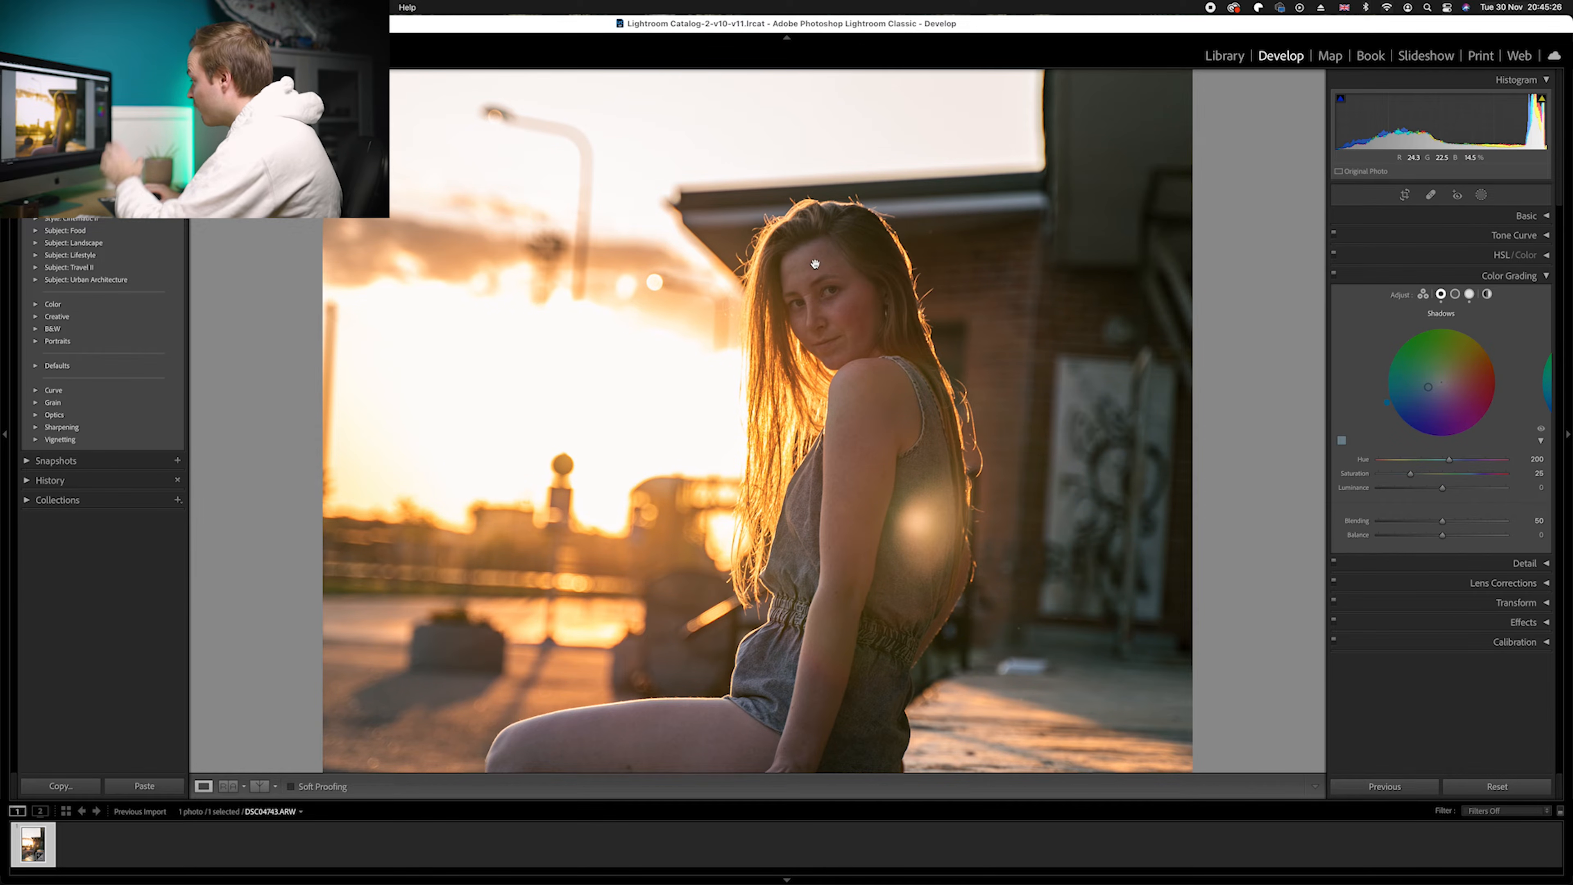
{"action": "left_click", "coordinate": [850, 350]}
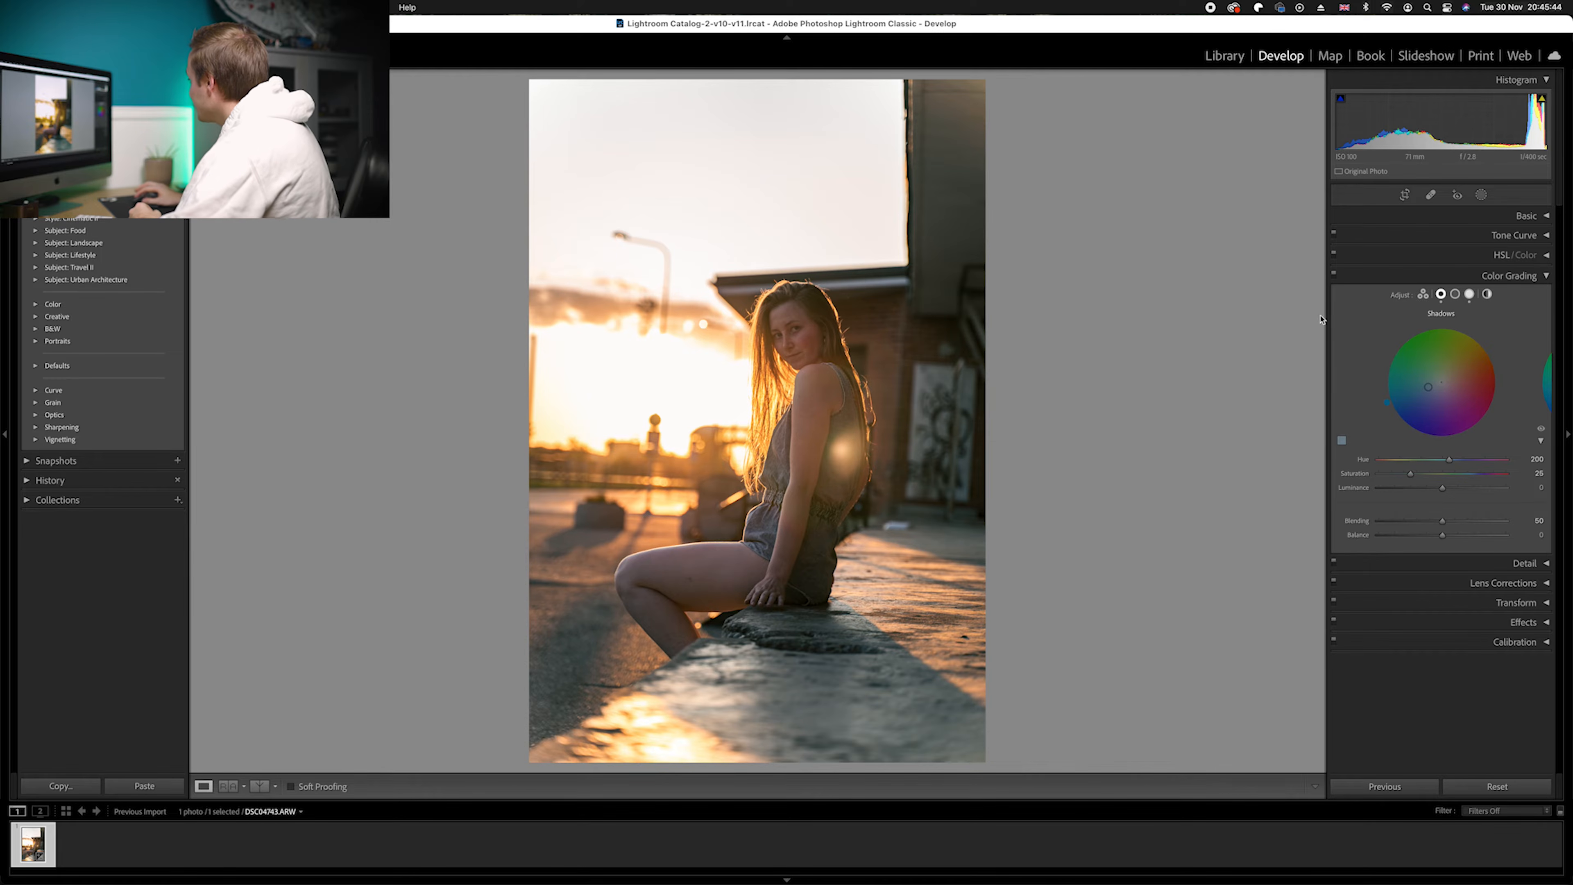
{"action": "left_click", "coordinate": [1548, 276]}
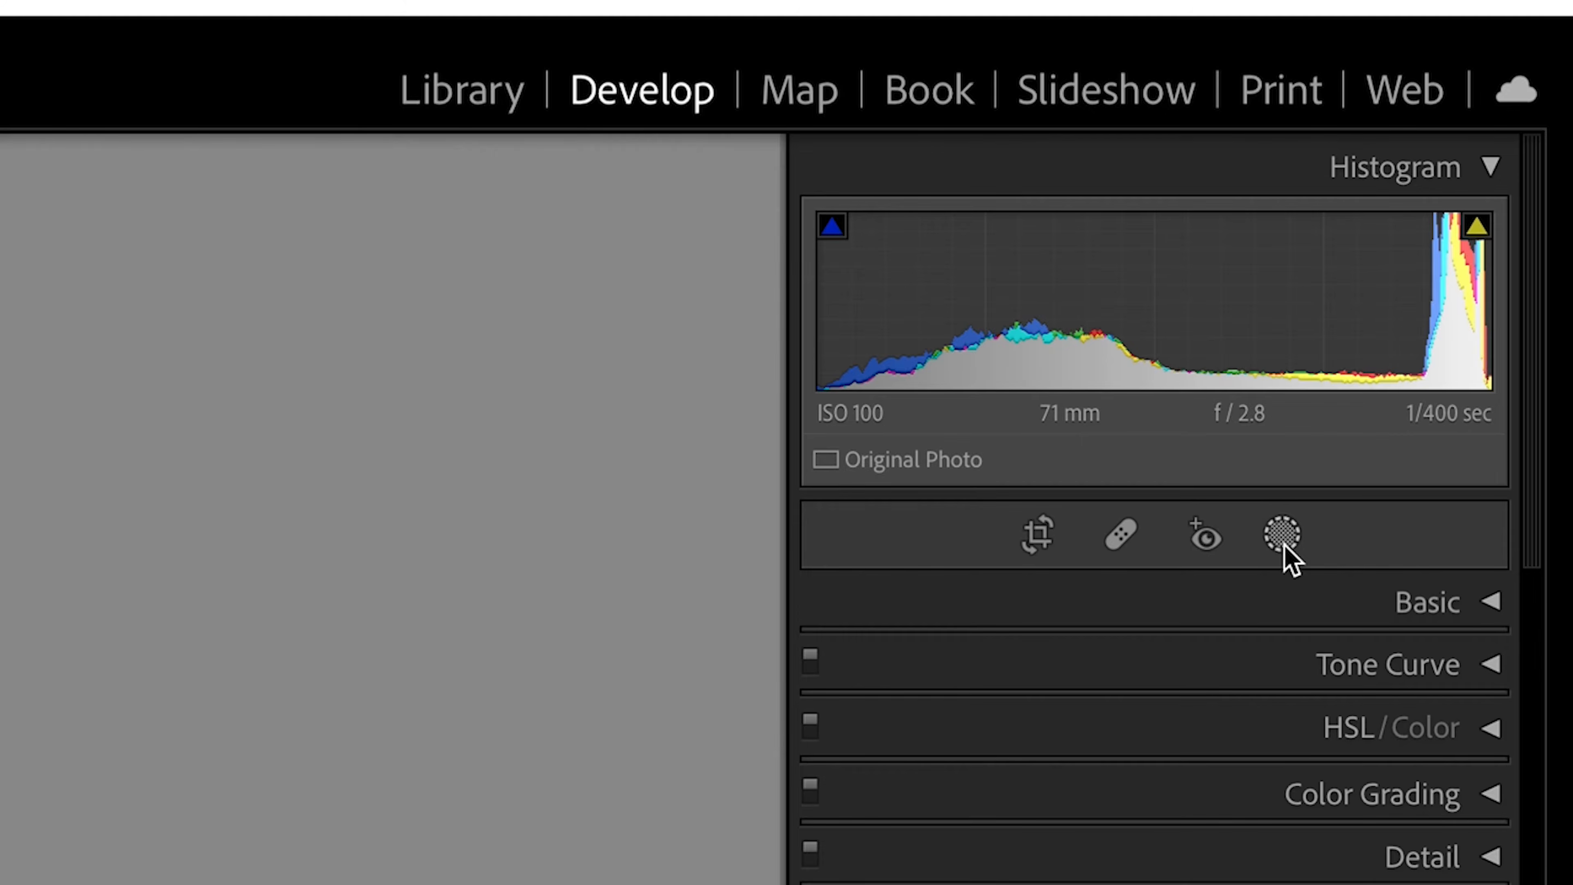
Add a radial gradient mask as a tall ellipse over the woman's head and torso.
{"action": "left_click", "coordinate": [1284, 545]}
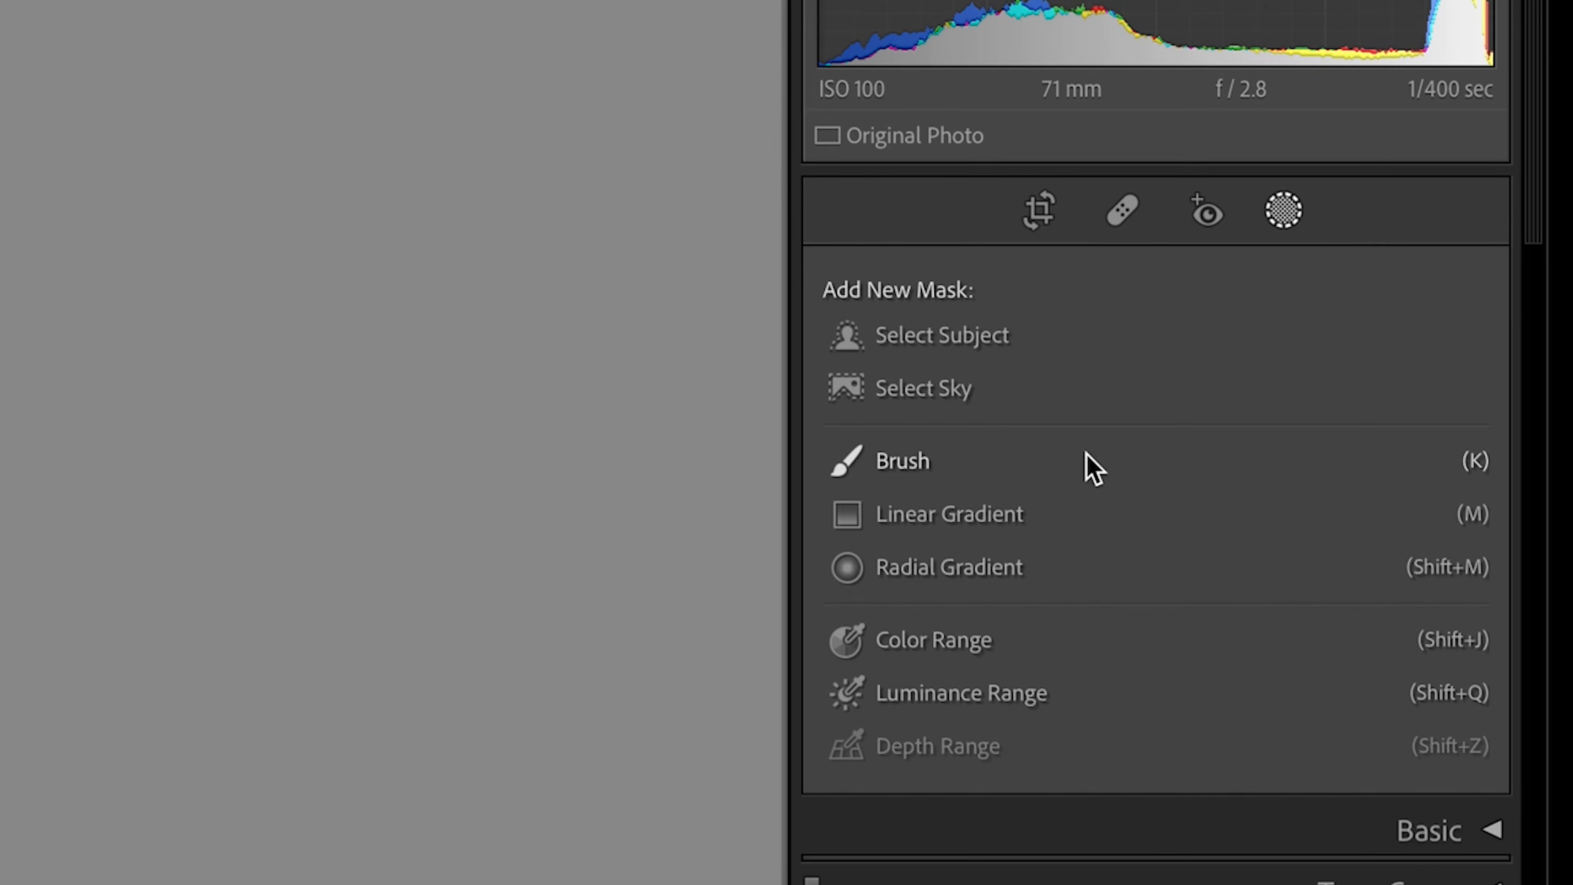
{"action": "left_click", "coordinate": [943, 571]}
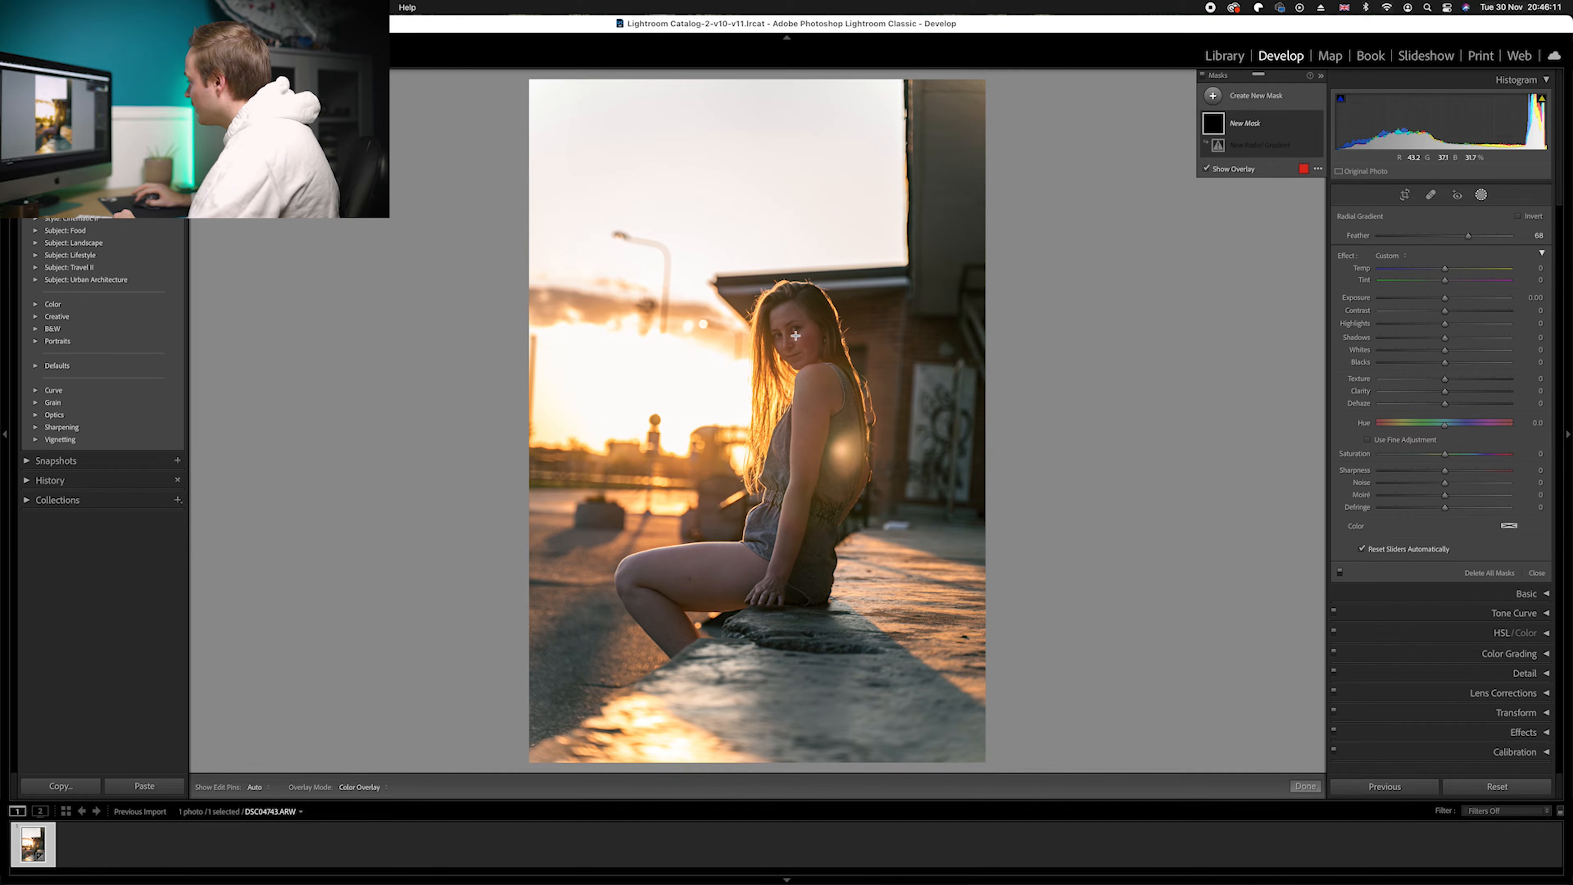
{"action": "left_click_drag", "start_coordinate": [795, 335], "coordinate": [856, 494]}
{"action": "left_click_drag", "start_coordinate": [799, 331], "coordinate": [805, 409]}
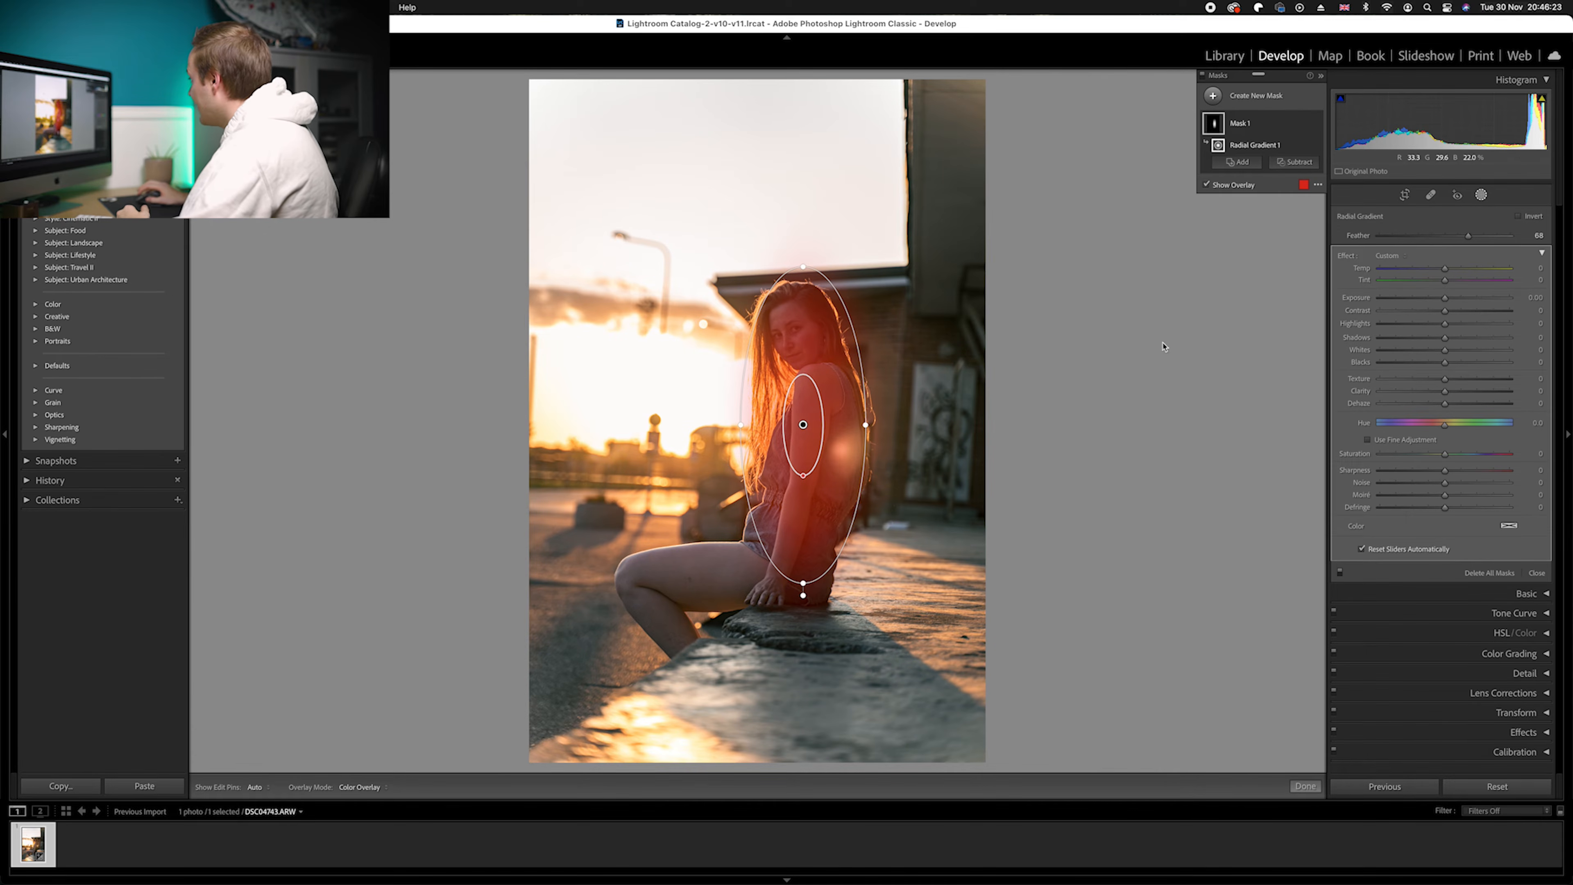
Brighten the radial mask's Exposure and reshape it around the woman's face and upper body with Feather 54.
{"action": "left_click_drag", "start_coordinate": [1448, 301], "coordinate": [1454, 302]}
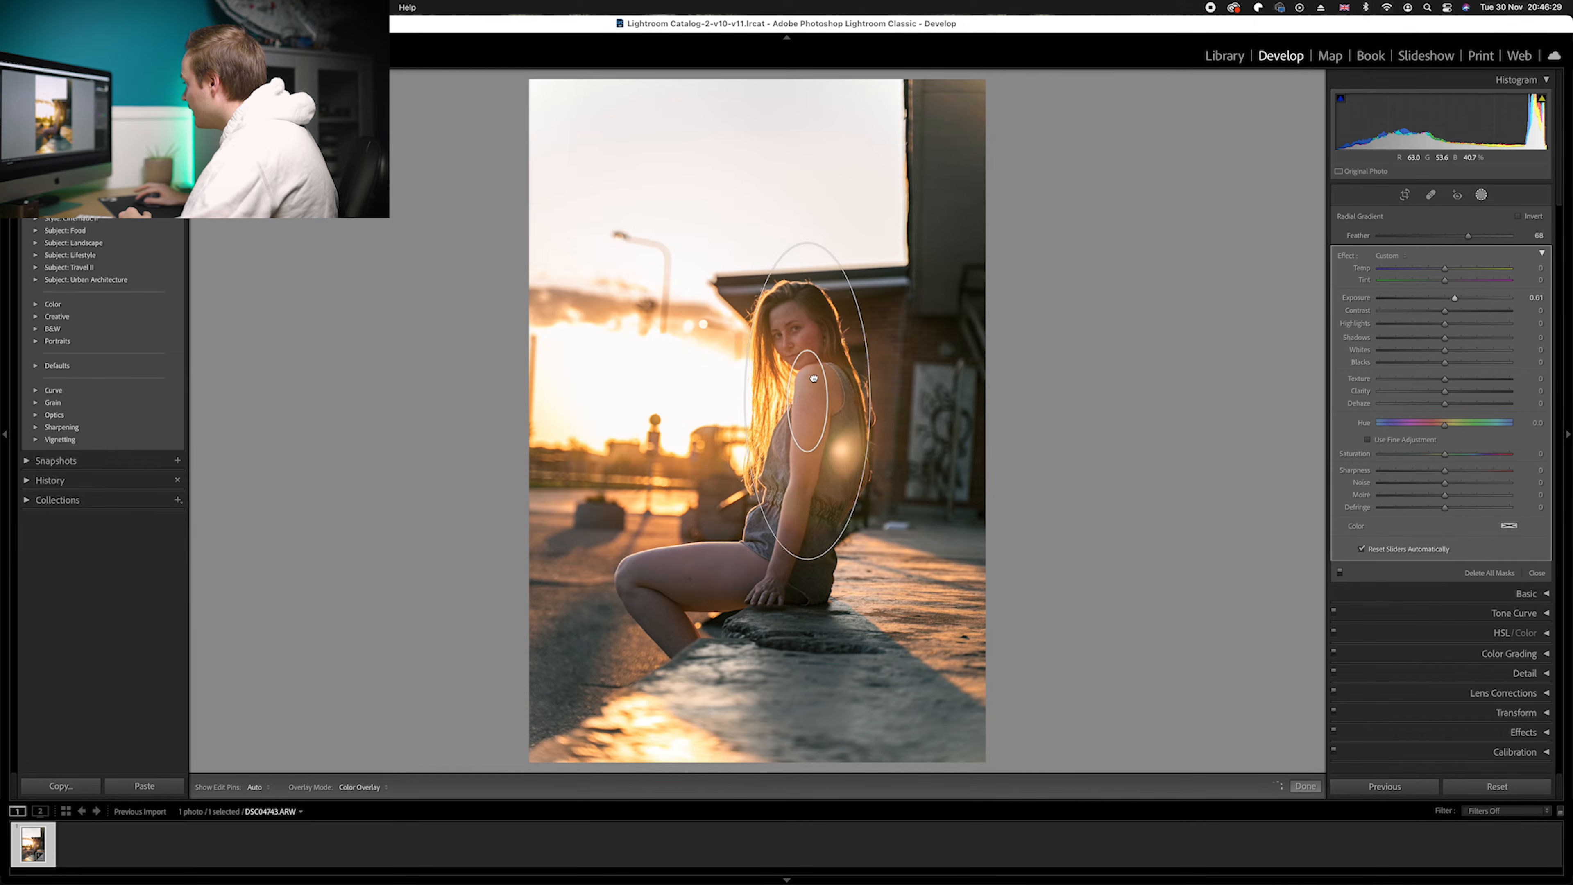
{"action": "left_click_drag", "start_coordinate": [807, 330], "coordinate": [814, 357]}
{"action": "left_click_drag", "start_coordinate": [806, 200], "coordinate": [806, 240]}
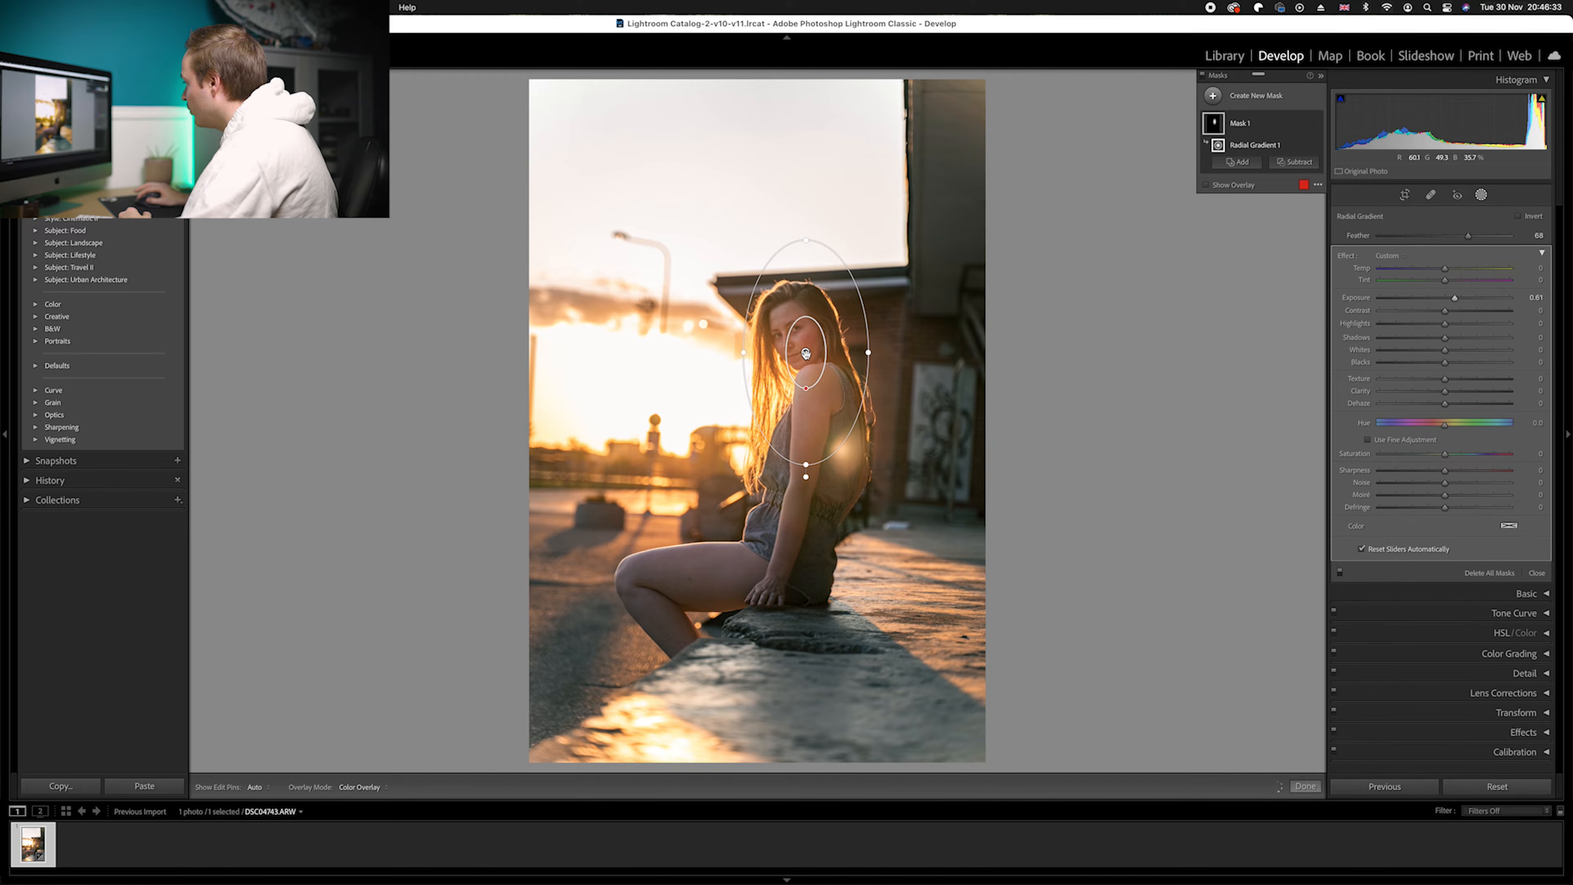
{"action": "left_click_drag", "start_coordinate": [806, 389], "coordinate": [853, 347]}
{"action": "left_click_drag", "start_coordinate": [824, 453], "coordinate": [812, 386]}
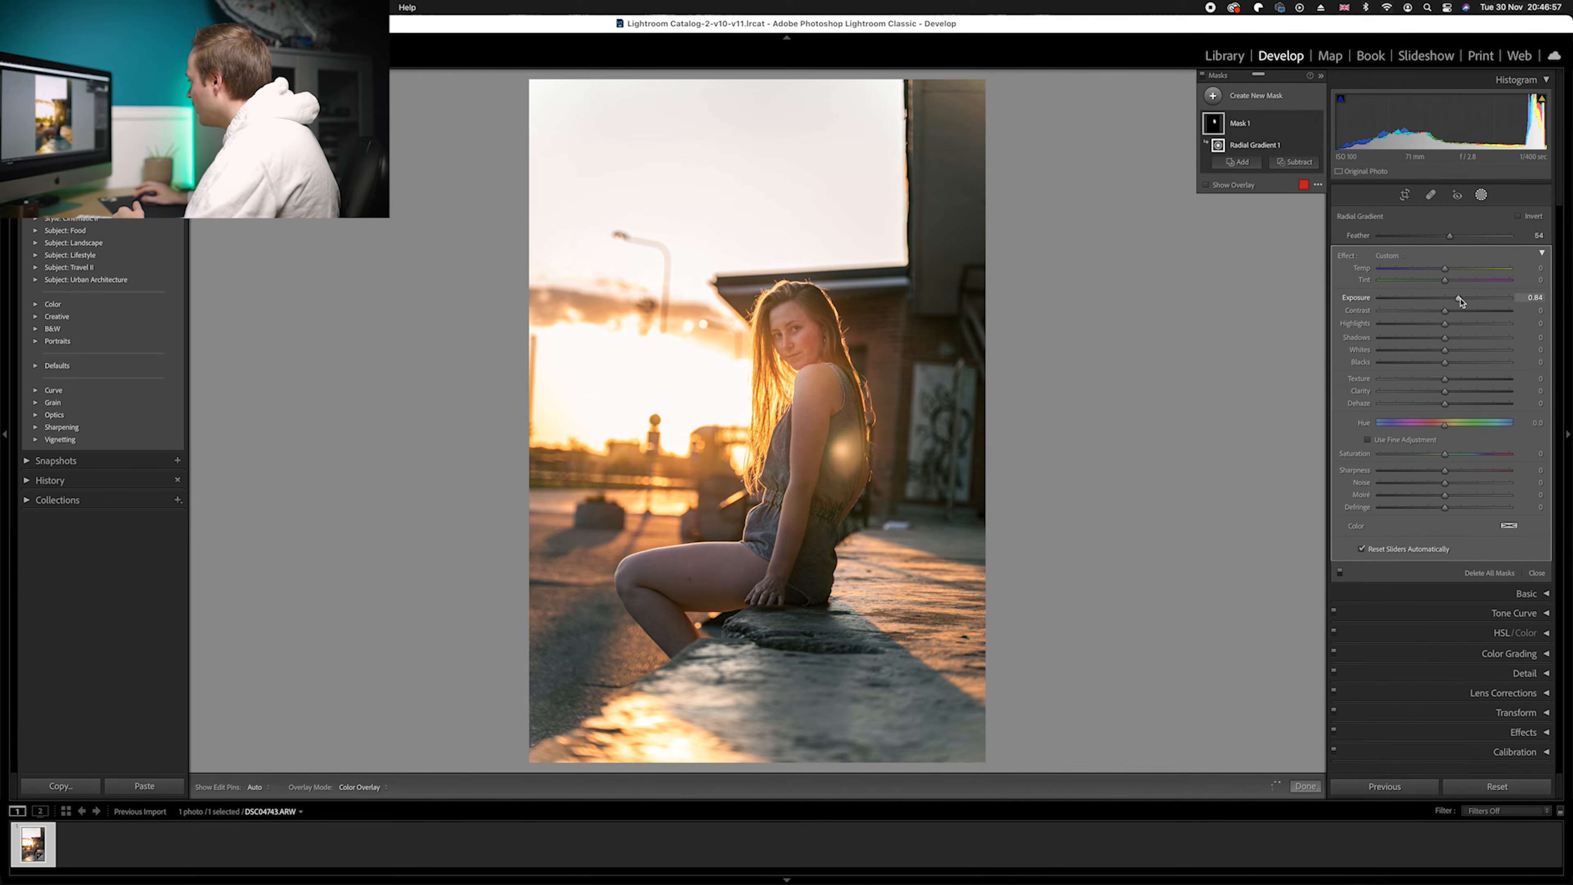
Set the radial mask's Exposure to 0.69, Contrast to 12 and Temp to −5.
{"action": "left_click_drag", "start_coordinate": [1456, 302], "coordinate": [1457, 301]}
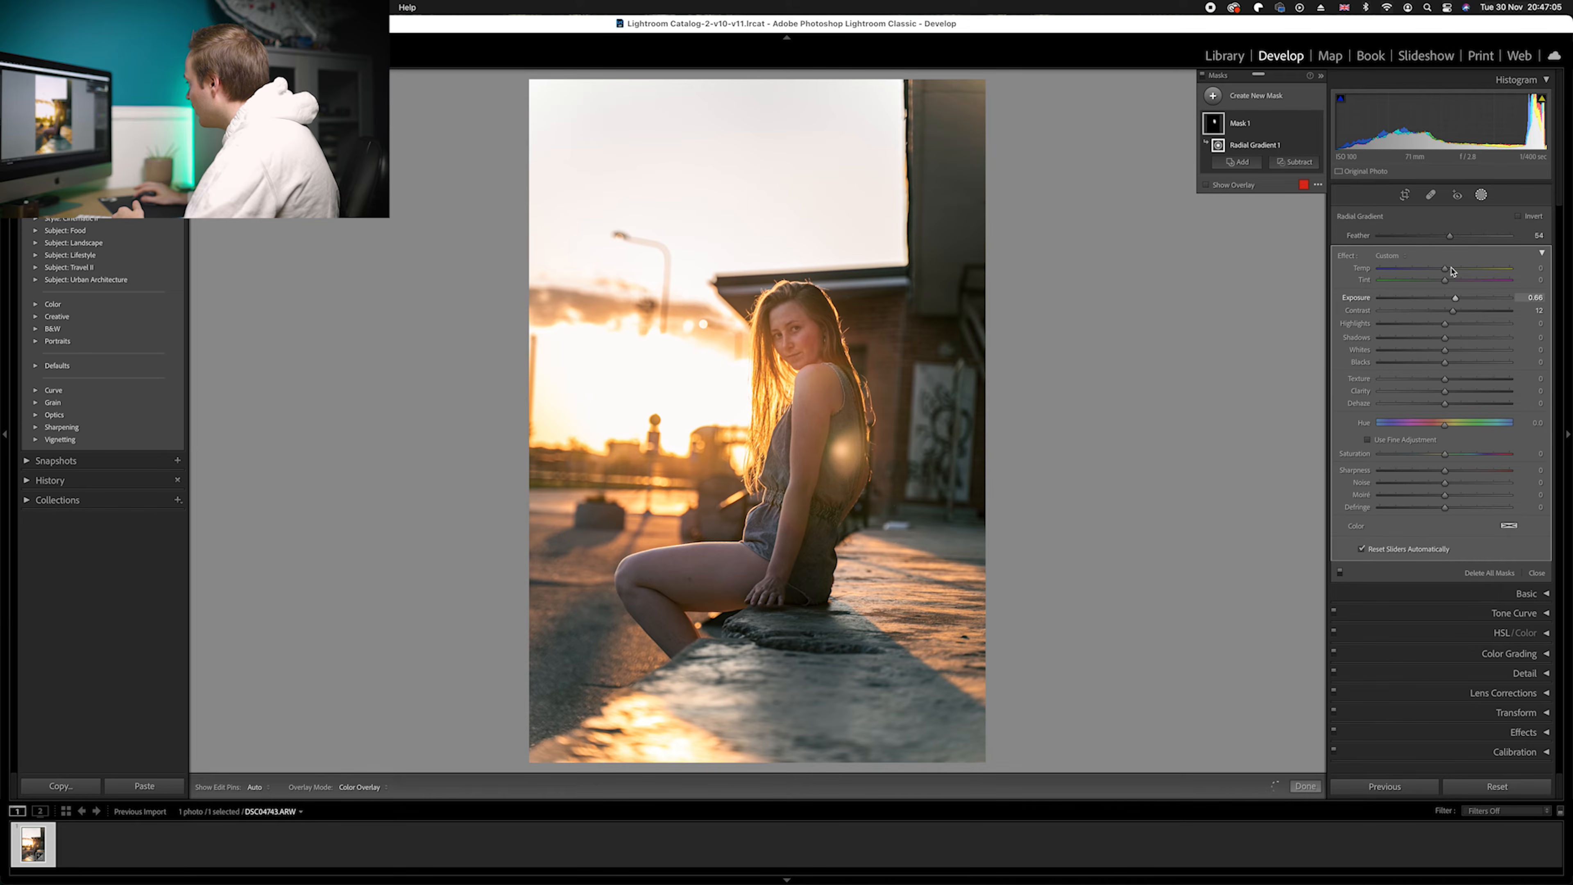
{"action": "left_click", "coordinate": [1540, 269]}
{"action": "type", "text": "-5"}
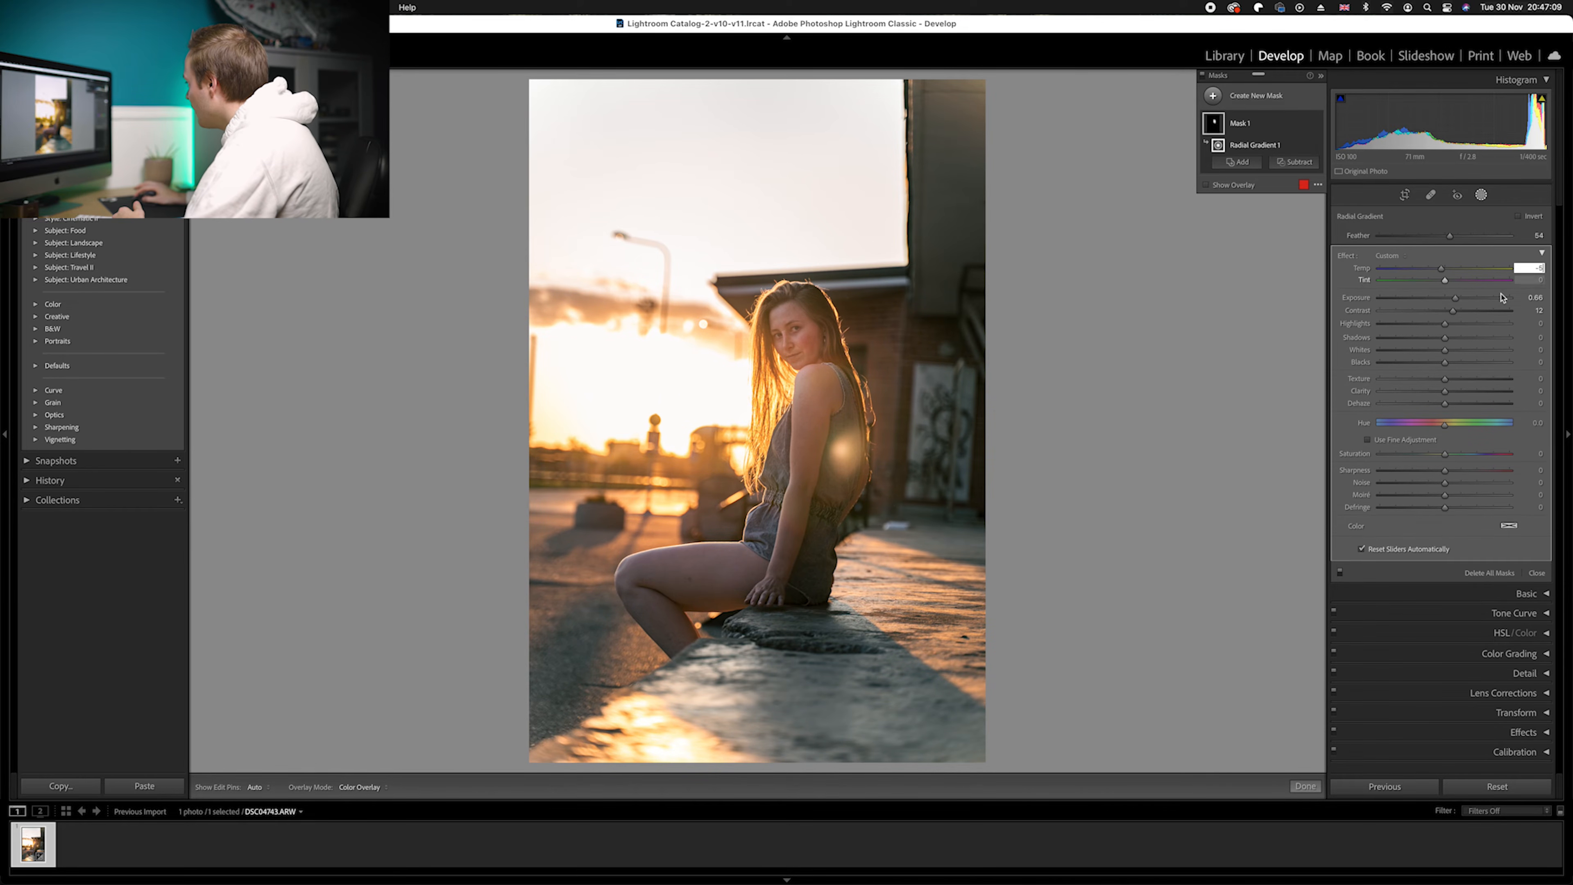
Set the radial mask's Shadows to 12 and Highlights to −36, and fine-tune its Exposure to 0.54.
{"action": "left_click_drag", "start_coordinate": [1458, 301], "coordinate": [1459, 301]}
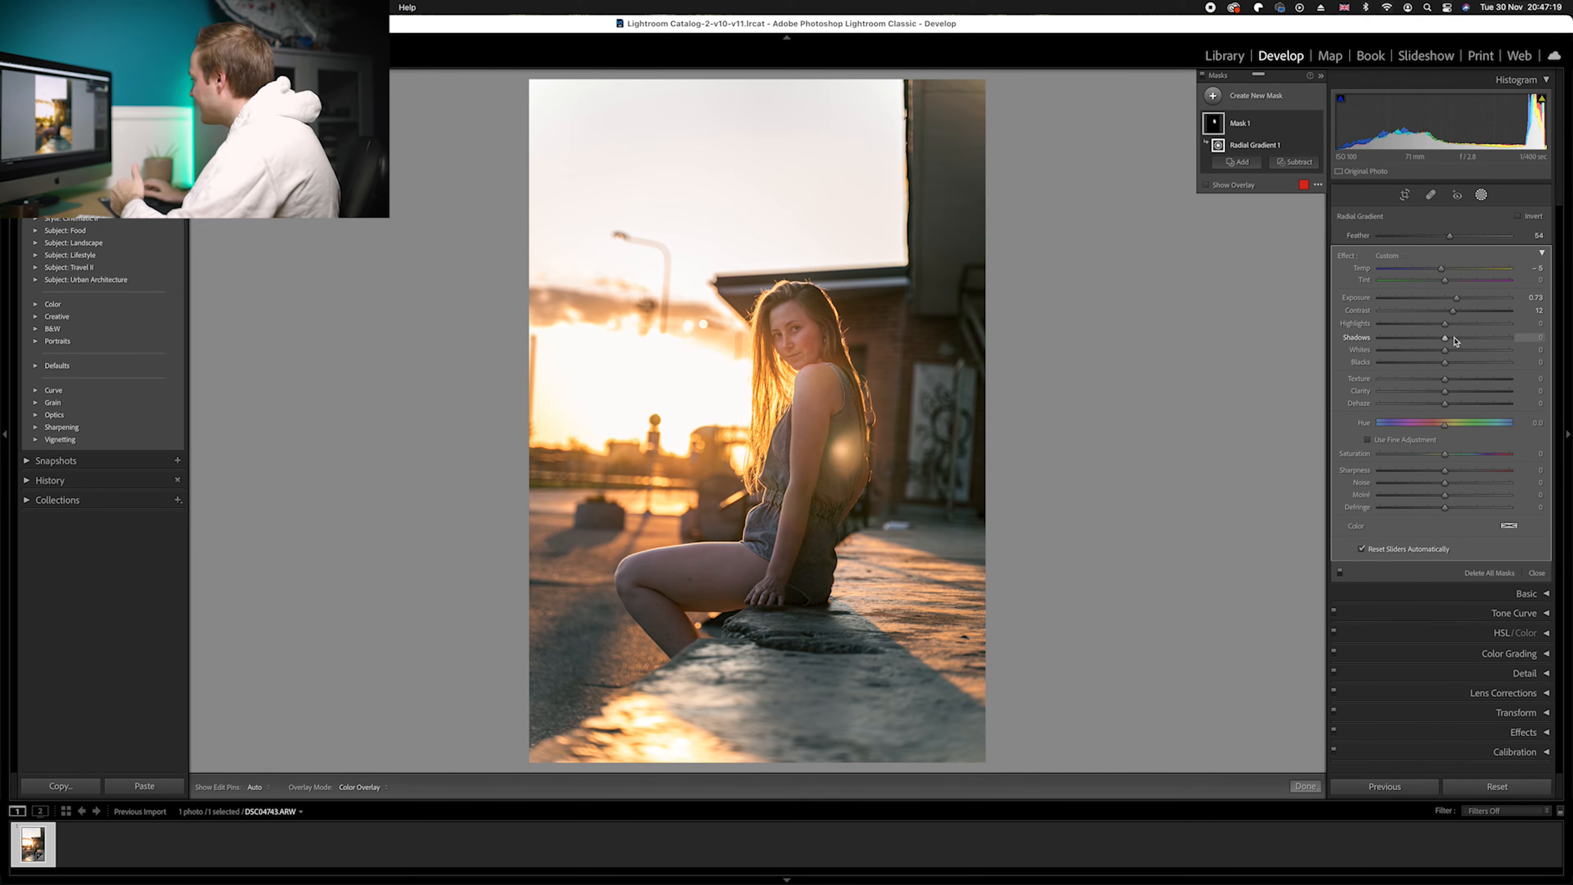
{"action": "left_click_drag", "start_coordinate": [1445, 340], "coordinate": [1453, 342]}
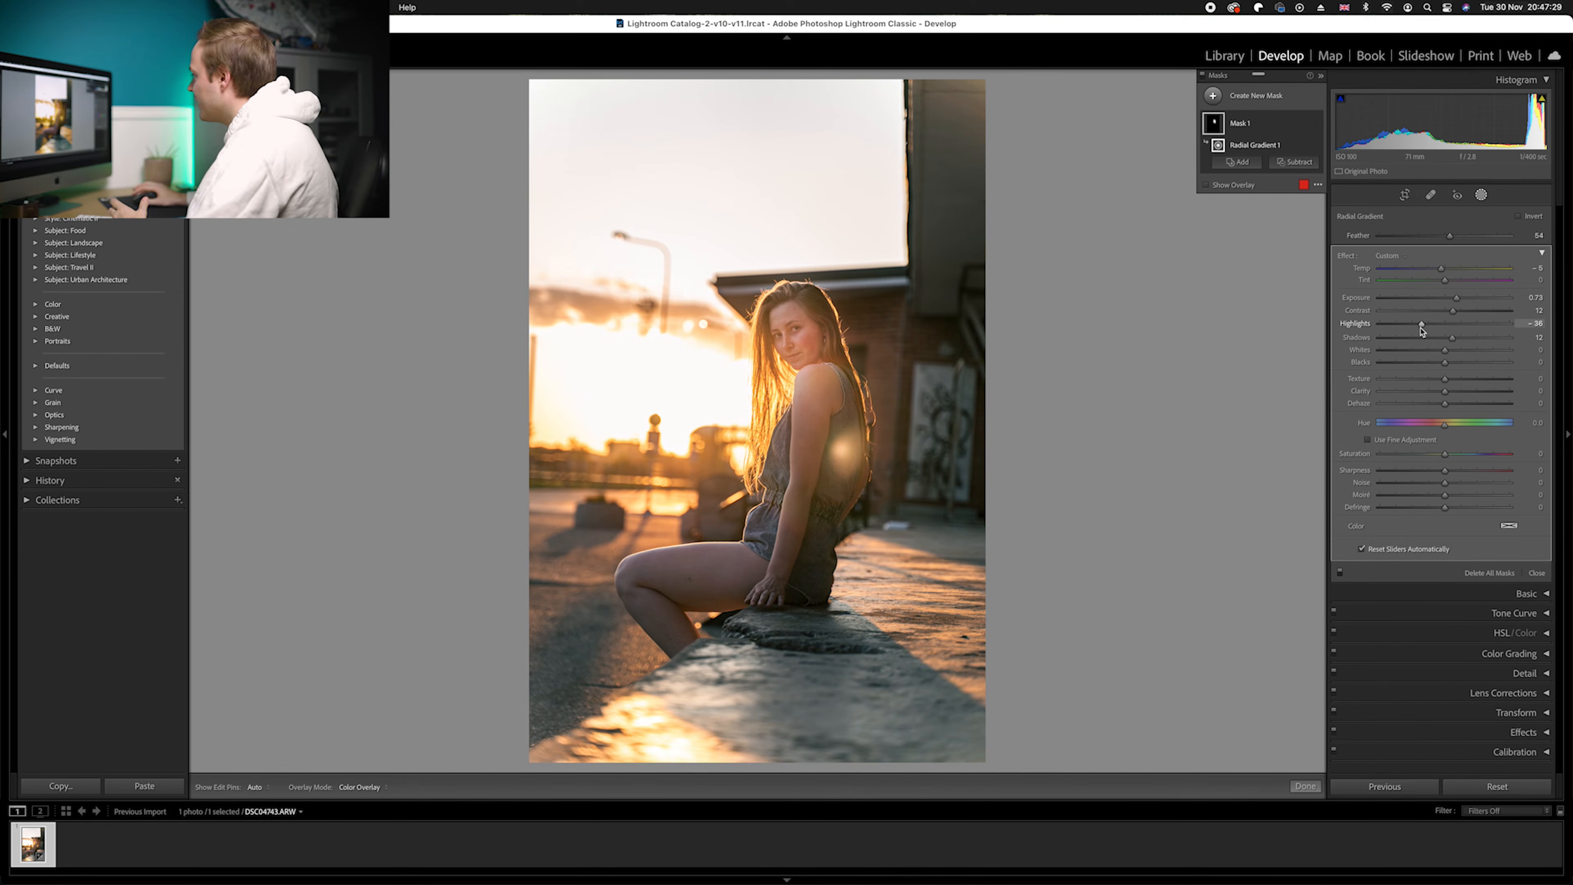
{"action": "left_click_drag", "start_coordinate": [1454, 300], "coordinate": [1453, 299]}
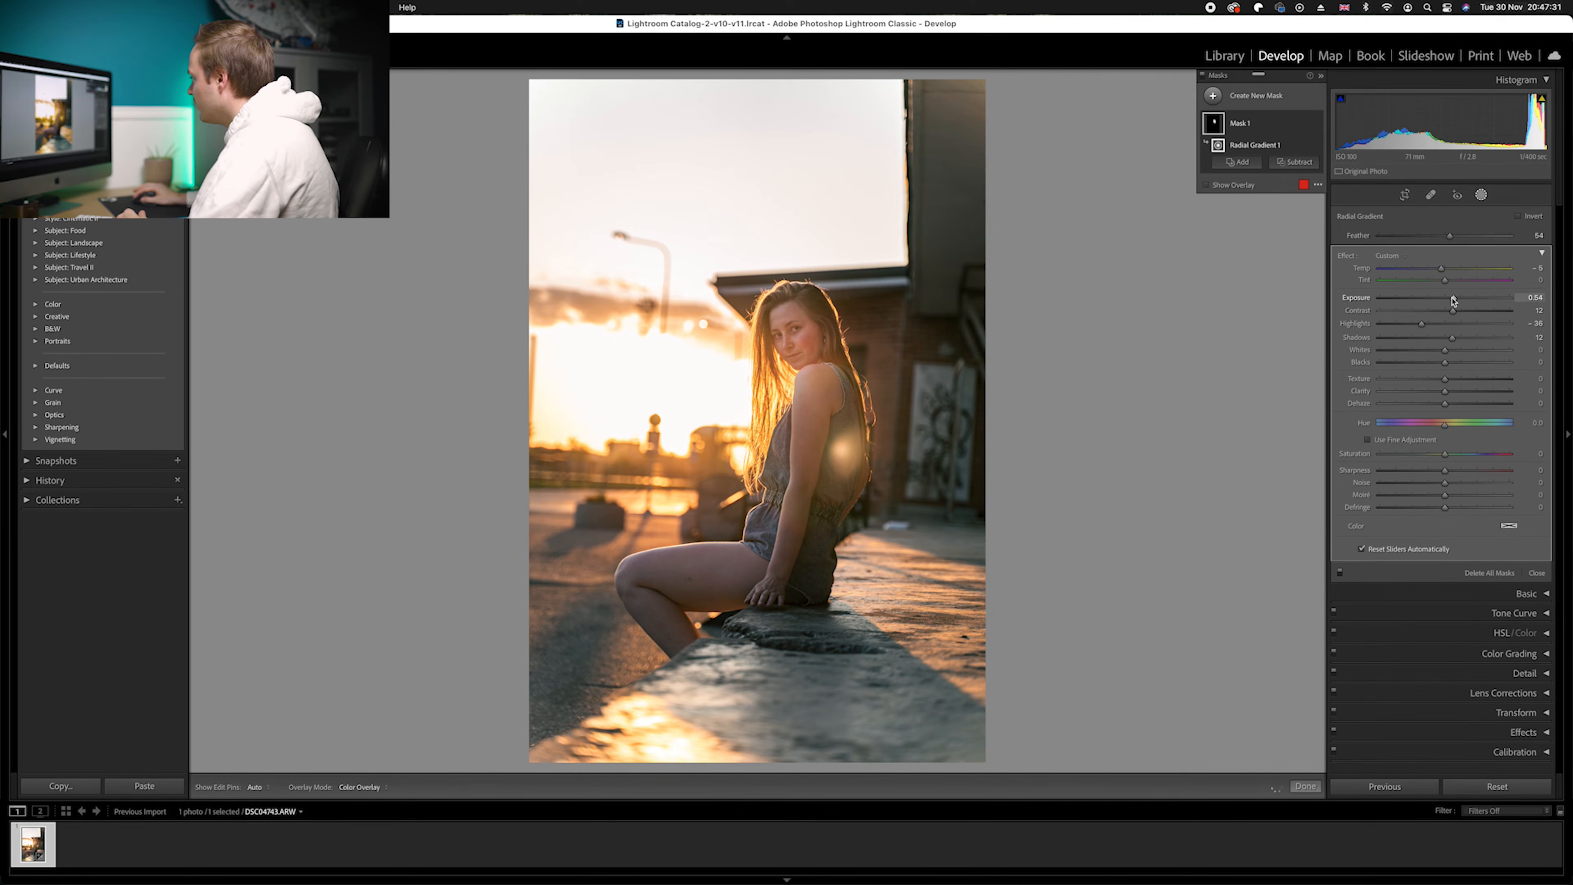